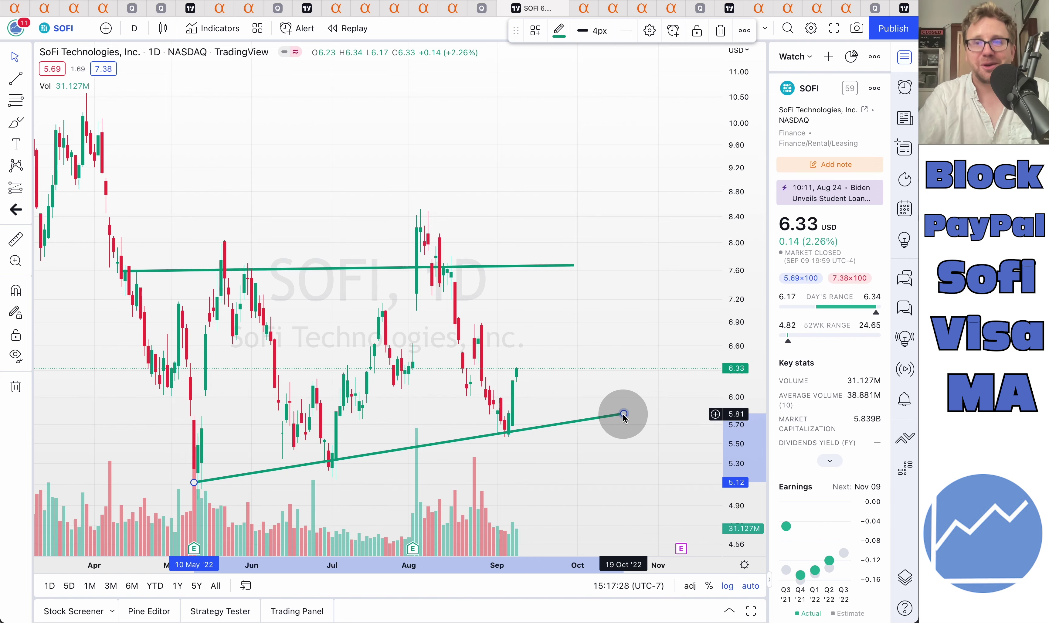
Tilt the upper trend line upward by moving its later end to about 8.71 on 04 Oct '22
{"action": "scroll", "coordinate": [624, 415], "scroll_direction": "down", "scroll_amount": 3}
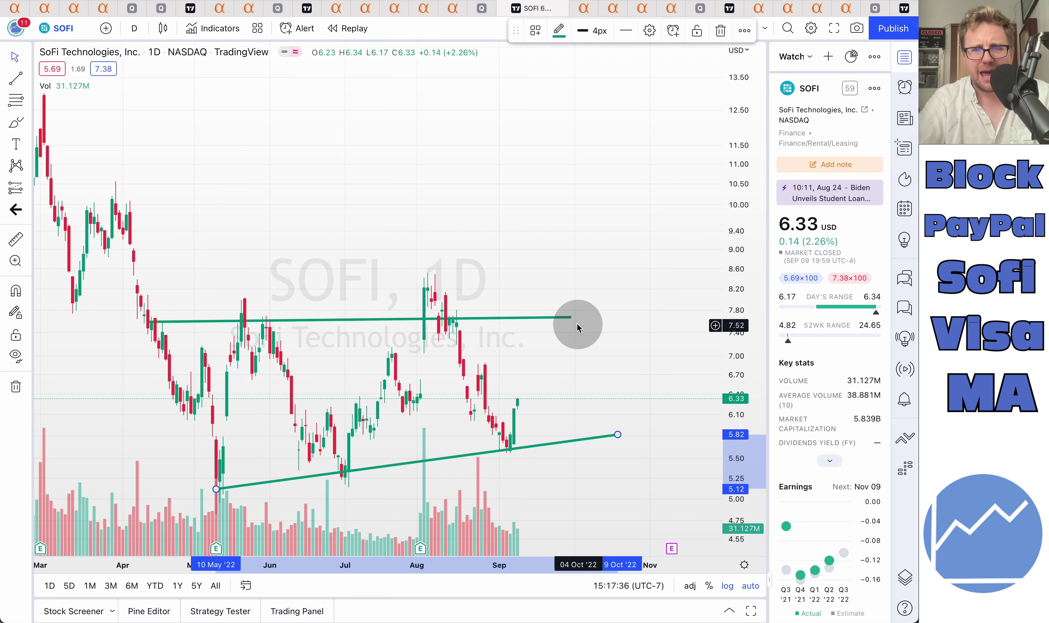
{"action": "left_click_drag", "start_coordinate": [572, 317], "coordinate": [579, 266]}
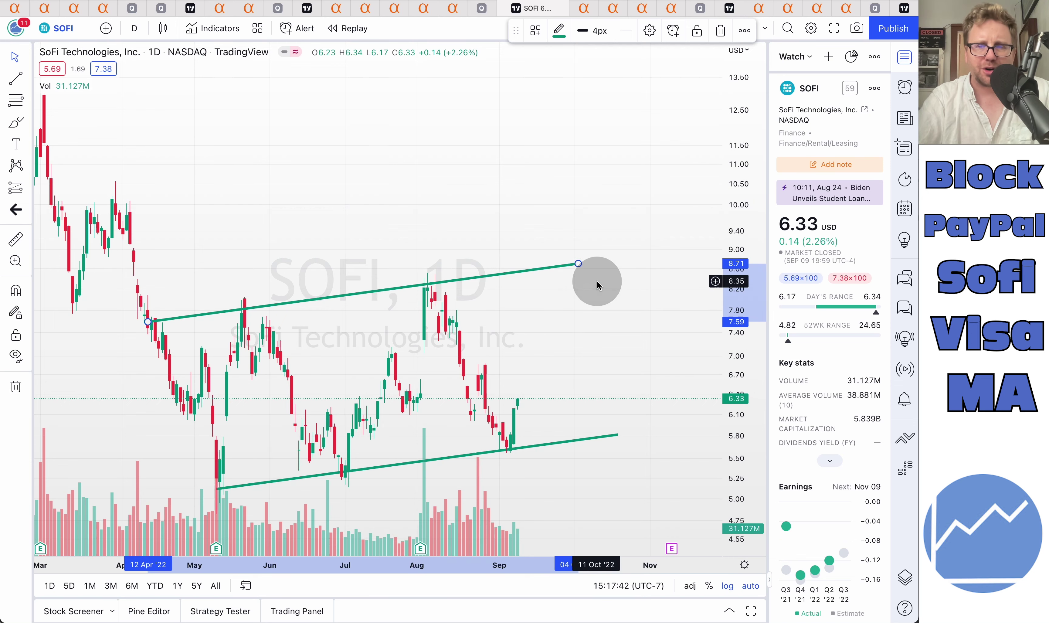
{"action": "scroll", "coordinate": [598, 286], "scroll_direction": "up", "scroll_amount": 2}
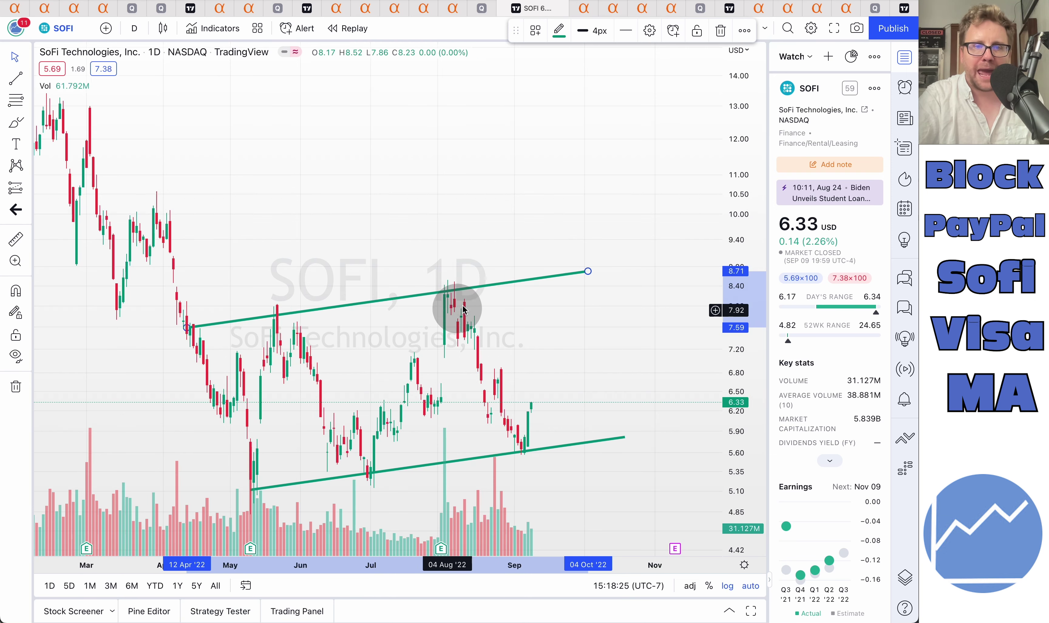
Draw a steep trend line from about 5.77 on 12 Sep '22 up to the upper channel line at about 8.65
{"action": "left_click", "coordinate": [17, 80]}
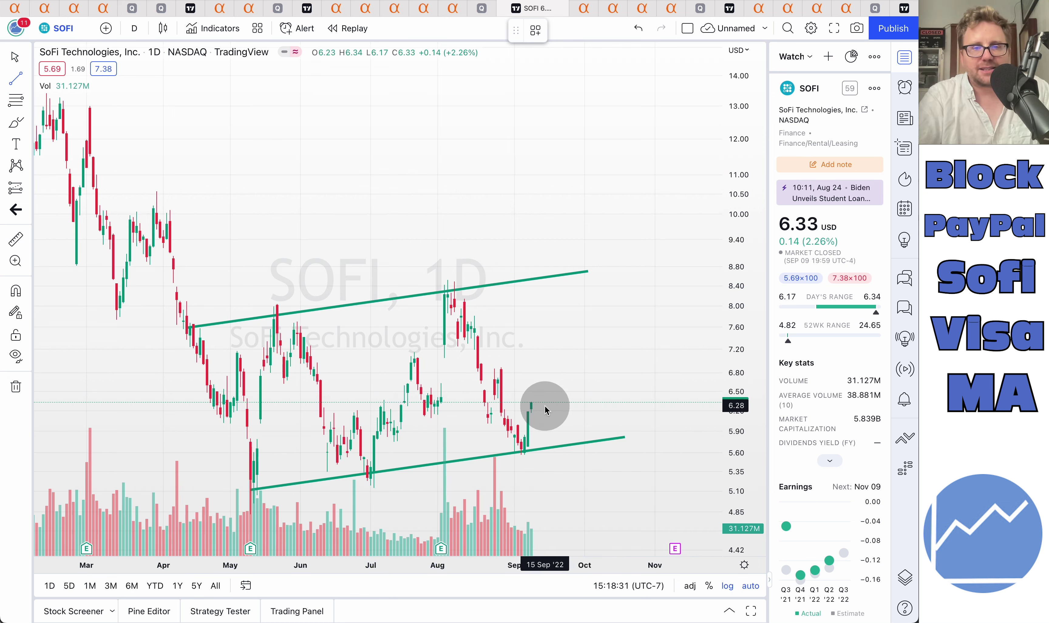
{"action": "left_click", "coordinate": [534, 440]}
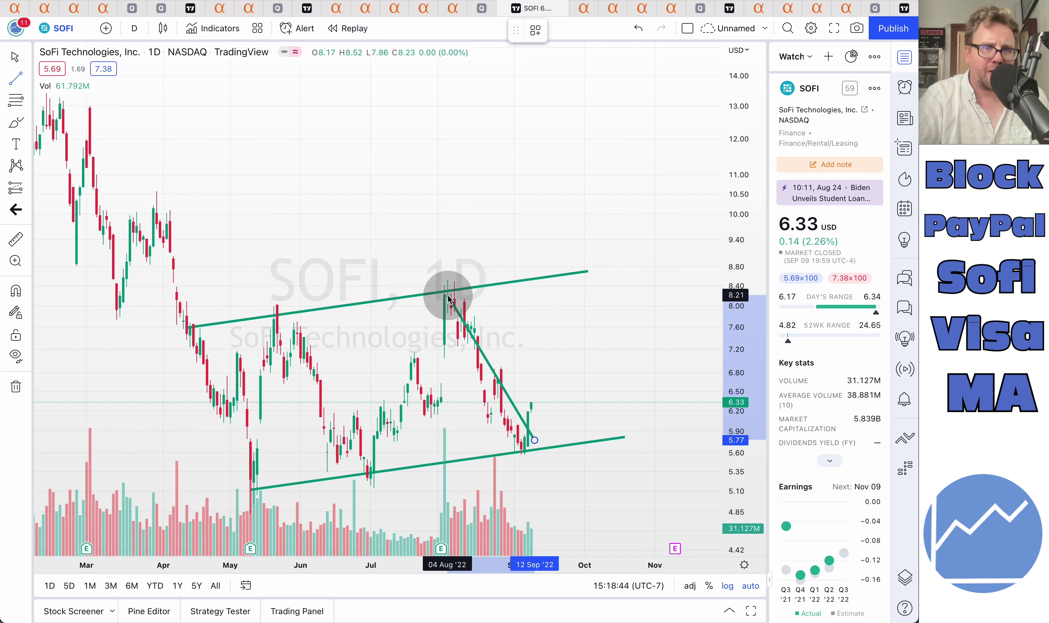
{"action": "left_click", "coordinate": [563, 277]}
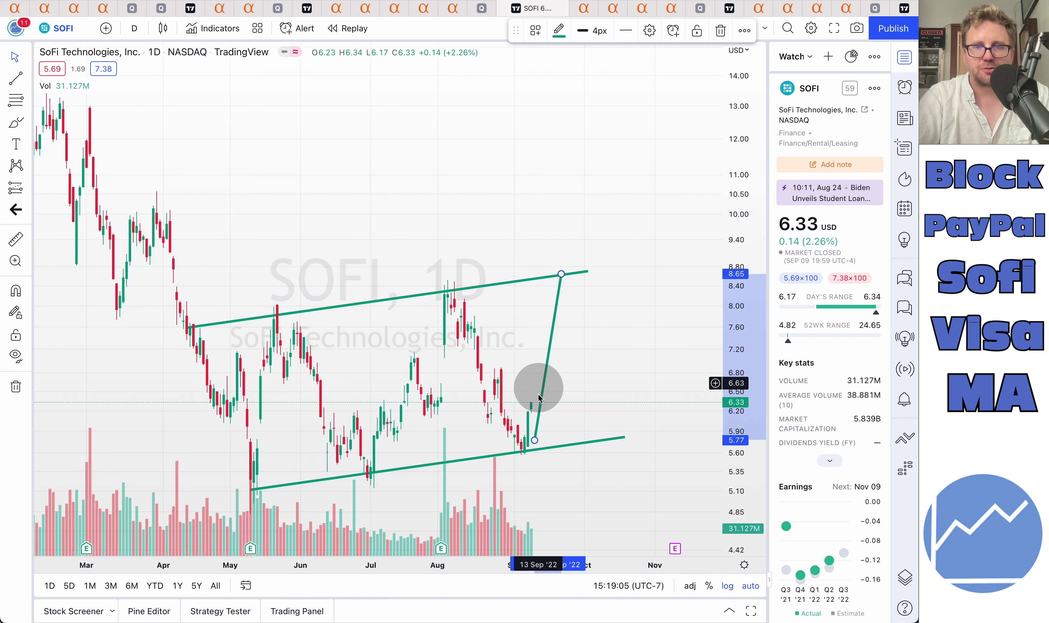
Reshape the steep line into a nearly horizontal one at about 5.27, running from 30 Jun '22 to 04 Oct '22
{"action": "left_click_drag", "start_coordinate": [535, 440], "coordinate": [384, 437]}
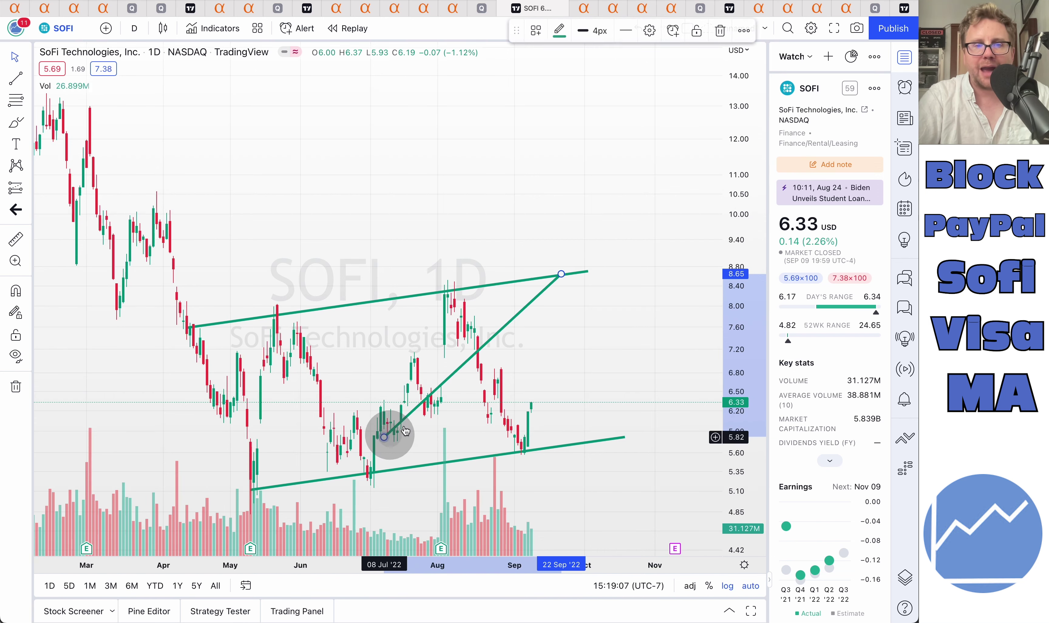
{"action": "left_click_drag", "start_coordinate": [564, 279], "coordinate": [559, 448]}
{"action": "mouse_move", "coordinate": [384, 437]}
{"action": "left_mouse_down"}
{"action": "mouse_move", "coordinate": [380, 480]}
{"action": "mouse_move", "coordinate": [367, 479]}
{"action": "left_mouse_up"}
{"action": "mouse_move", "coordinate": [558, 448]}
{"action": "left_mouse_down"}
{"action": "mouse_move", "coordinate": [563, 481]}
{"action": "mouse_move", "coordinate": [588, 476]}
{"action": "left_mouse_up"}
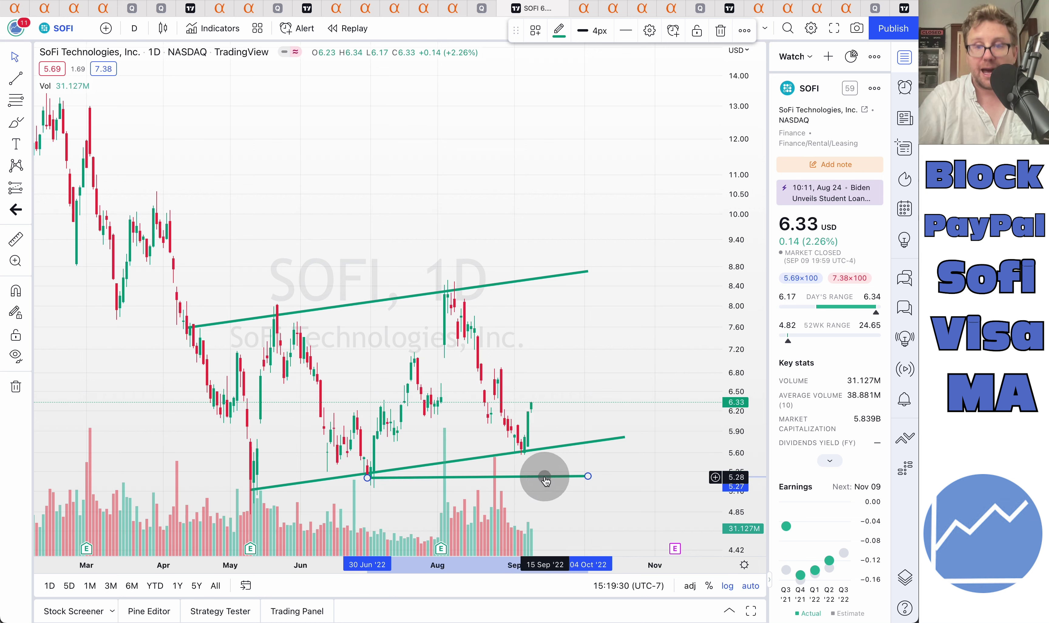
Move the nearly horizontal line up to about 6.00, just above the lower channel line
{"action": "mouse_move", "coordinate": [546, 480]}
{"action": "left_mouse_down"}
{"action": "mouse_move", "coordinate": [546, 404]}
{"action": "mouse_move", "coordinate": [573, 283]}
{"action": "mouse_move", "coordinate": [374, 321]}
{"action": "mouse_move", "coordinate": [479, 326]}
{"action": "mouse_move", "coordinate": [523, 316]}
{"action": "mouse_move", "coordinate": [546, 276]}
{"action": "mouse_move", "coordinate": [498, 324]}
{"action": "mouse_move", "coordinate": [463, 314]}
{"action": "mouse_move", "coordinate": [488, 325]}
{"action": "mouse_move", "coordinate": [466, 331]}
{"action": "mouse_move", "coordinate": [479, 331]}
{"action": "mouse_move", "coordinate": [513, 367]}
{"action": "mouse_move", "coordinate": [548, 480]}
{"action": "left_mouse_up"}
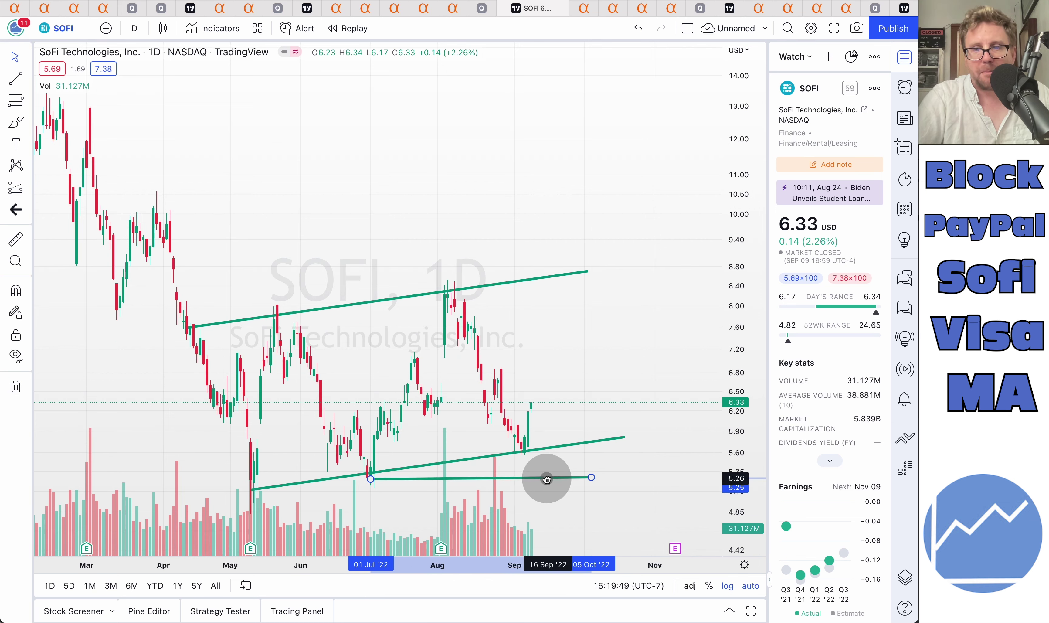
{"action": "left_click_drag", "start_coordinate": [547, 479], "coordinate": [548, 434]}
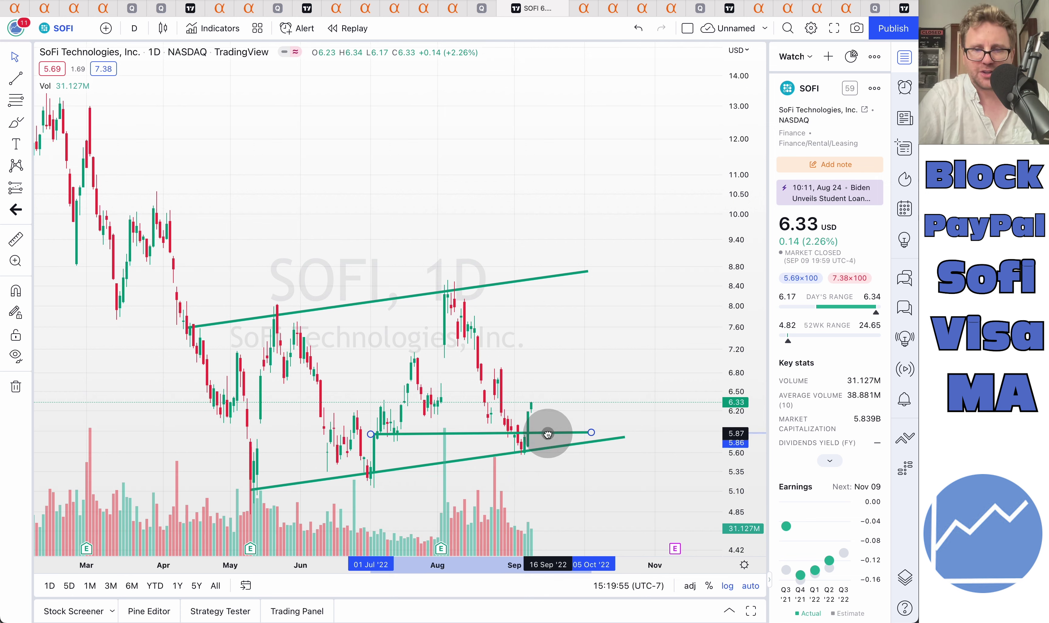
{"action": "left_click_drag", "start_coordinate": [548, 434], "coordinate": [547, 425]}
{"action": "left_click", "coordinate": [577, 412]}
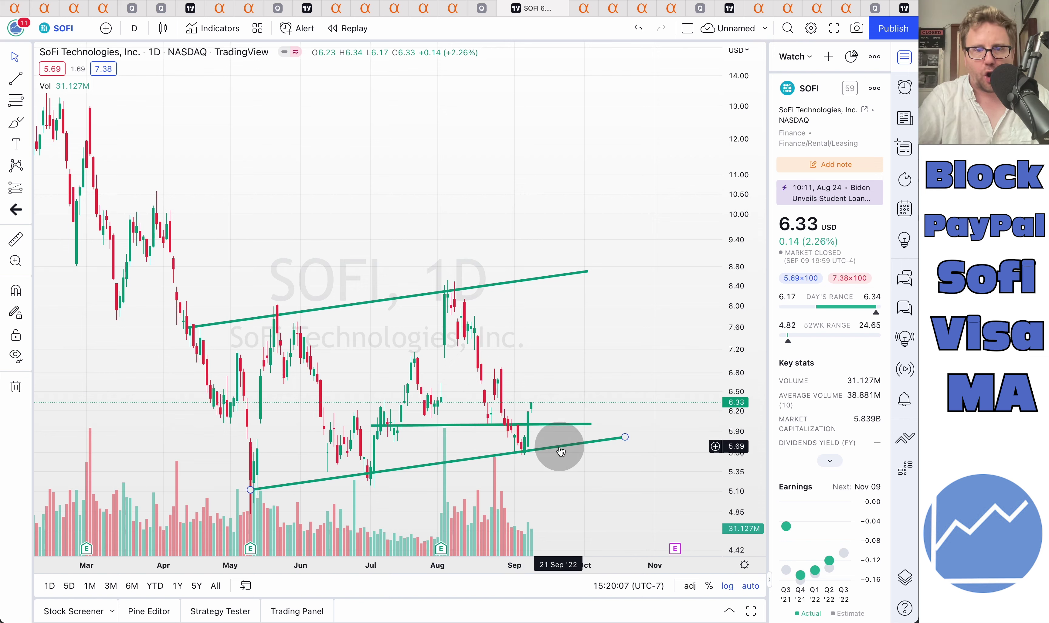
{"action": "left_click", "coordinate": [387, 468]}
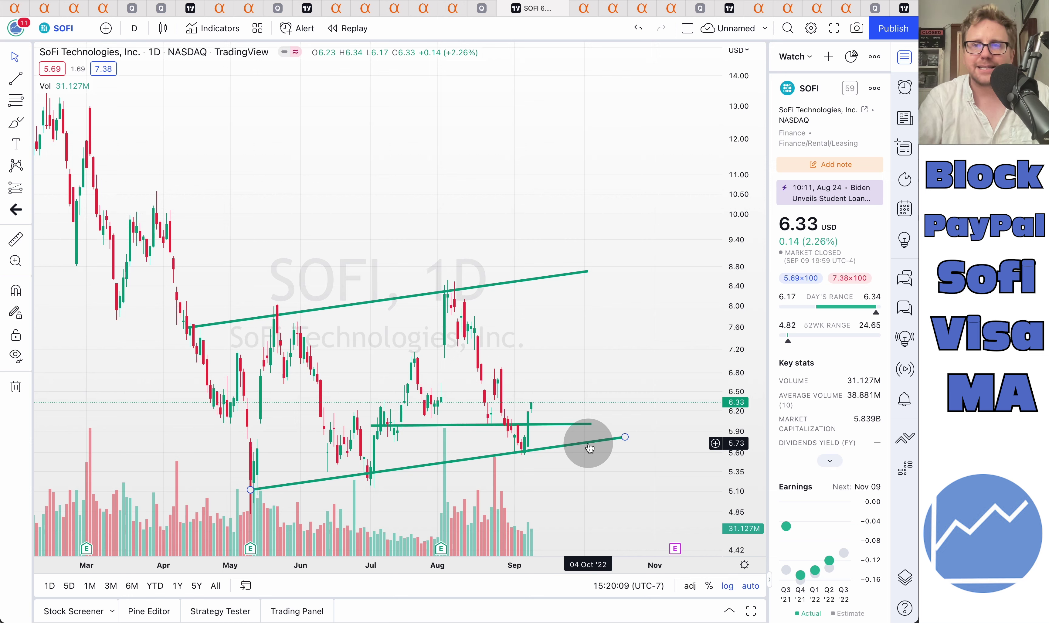
{"action": "left_click", "coordinate": [258, 298]}
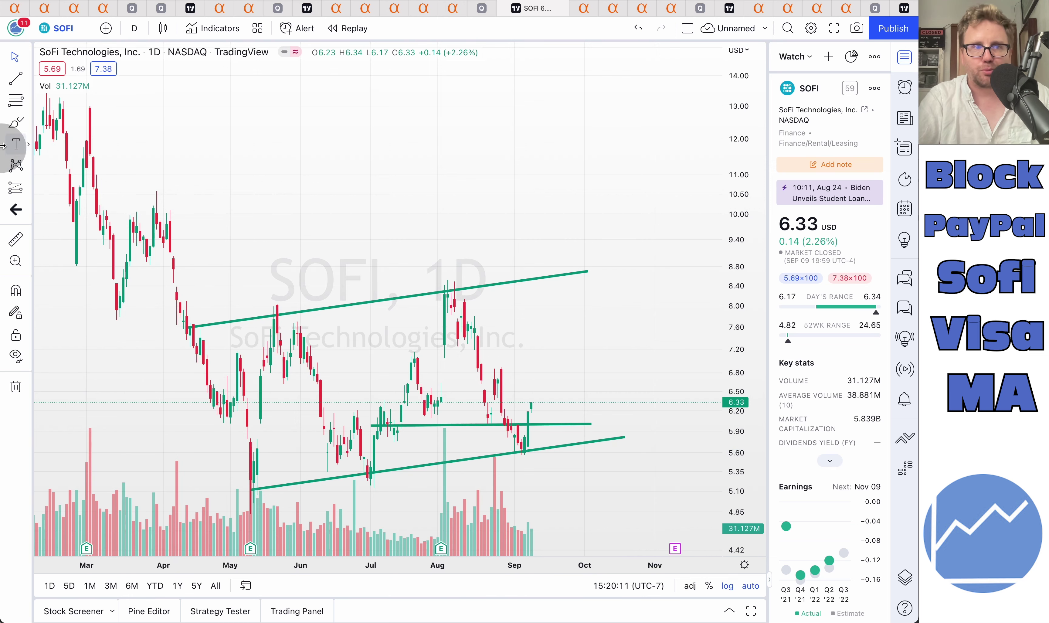
Draw a steep trend line from about 6.33 beside the latest candle up to about 8.36 on 15 Sep '22
{"action": "left_click", "coordinate": [14, 79]}
{"action": "left_click", "coordinate": [540, 402]}
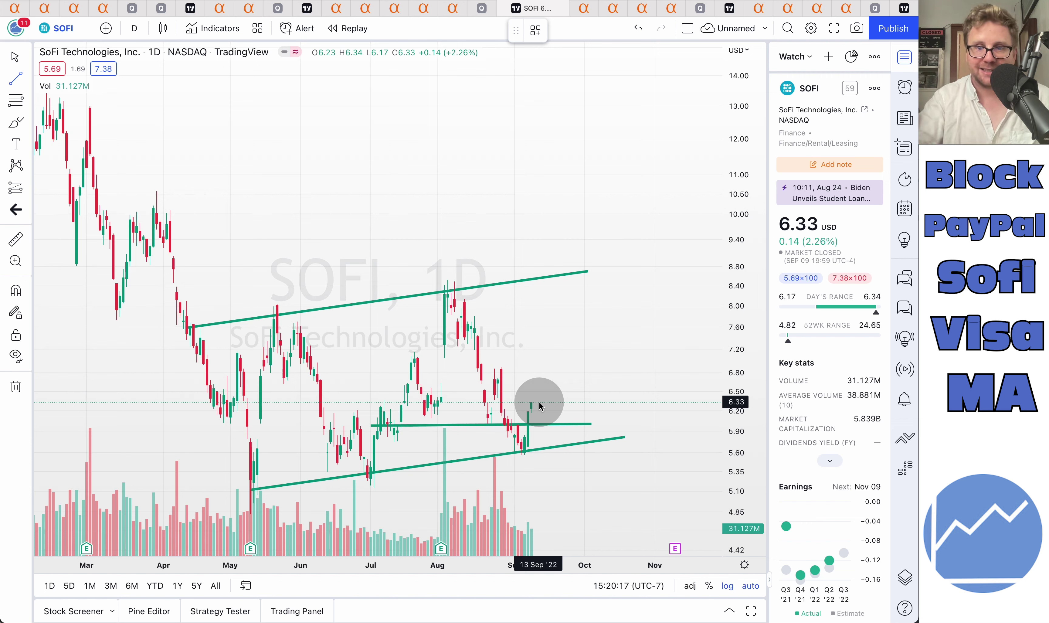
{"action": "left_click", "coordinate": [546, 288]}
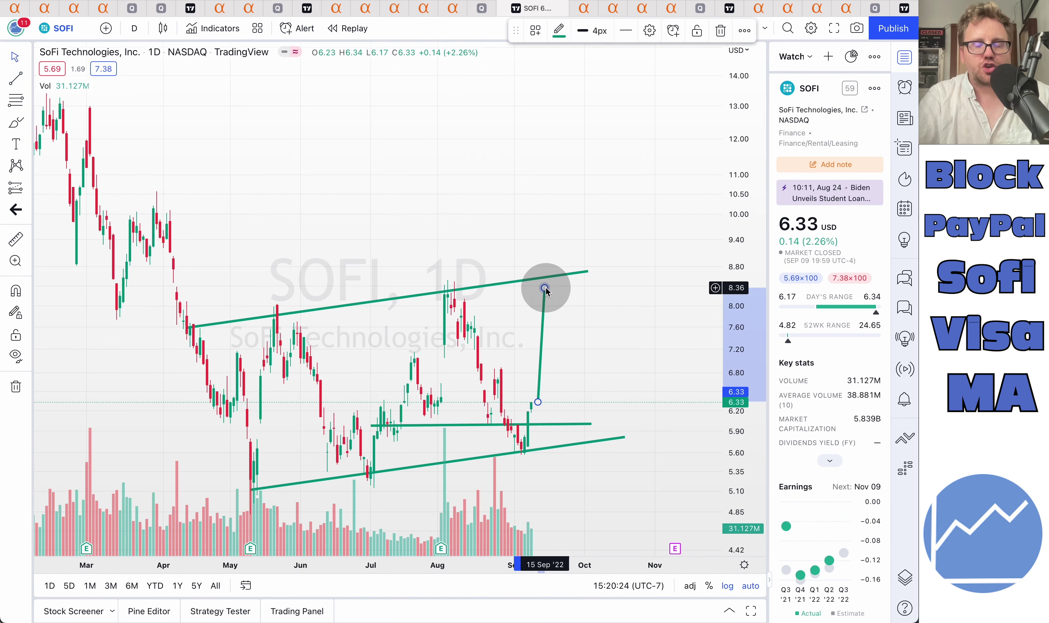
Reposition the steep line so it rises from the latest candle at about 6.18 to the upper channel line at about 8.53
{"action": "left_click", "coordinate": [547, 424]}
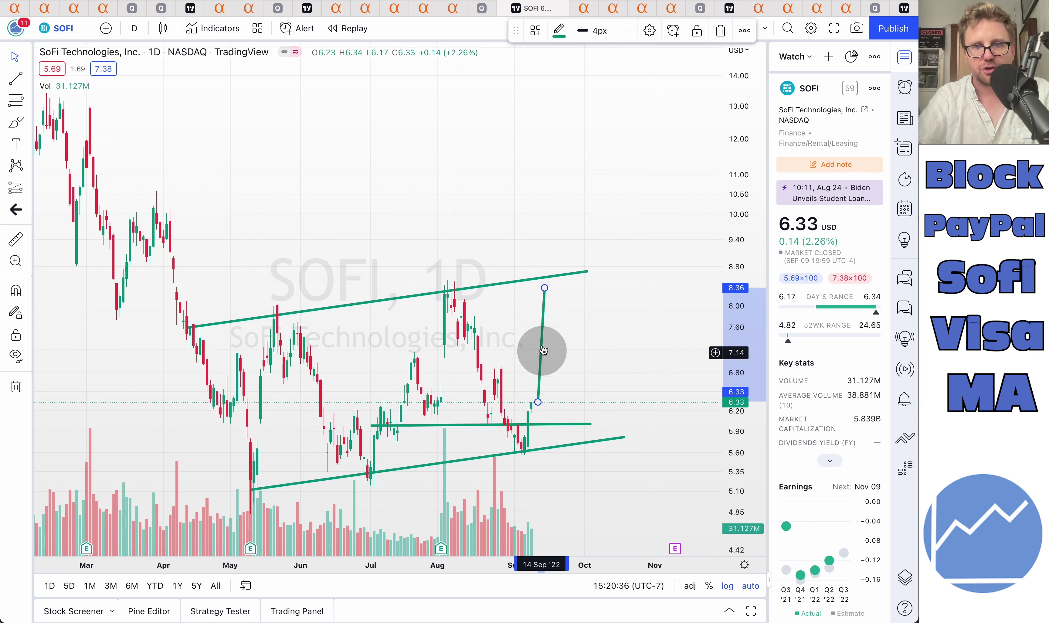
{"action": "mouse_move", "coordinate": [549, 333]}
{"action": "left_mouse_down"}
{"action": "mouse_move", "coordinate": [546, 459]}
{"action": "mouse_move", "coordinate": [572, 363]}
{"action": "mouse_move", "coordinate": [567, 286]}
{"action": "left_mouse_up"}
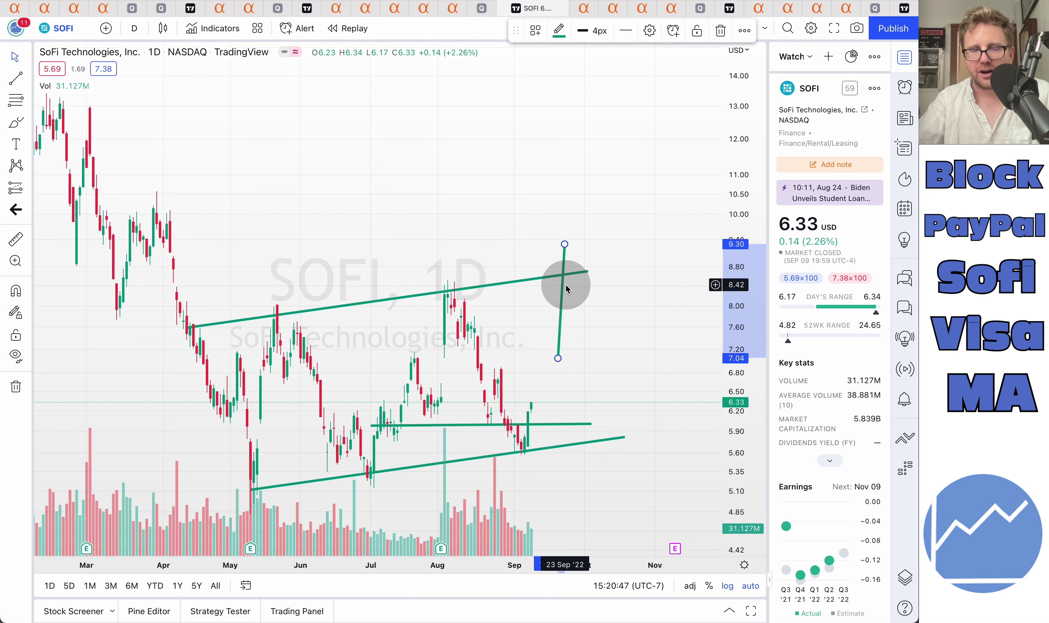
{"action": "left_click", "coordinate": [566, 289]}
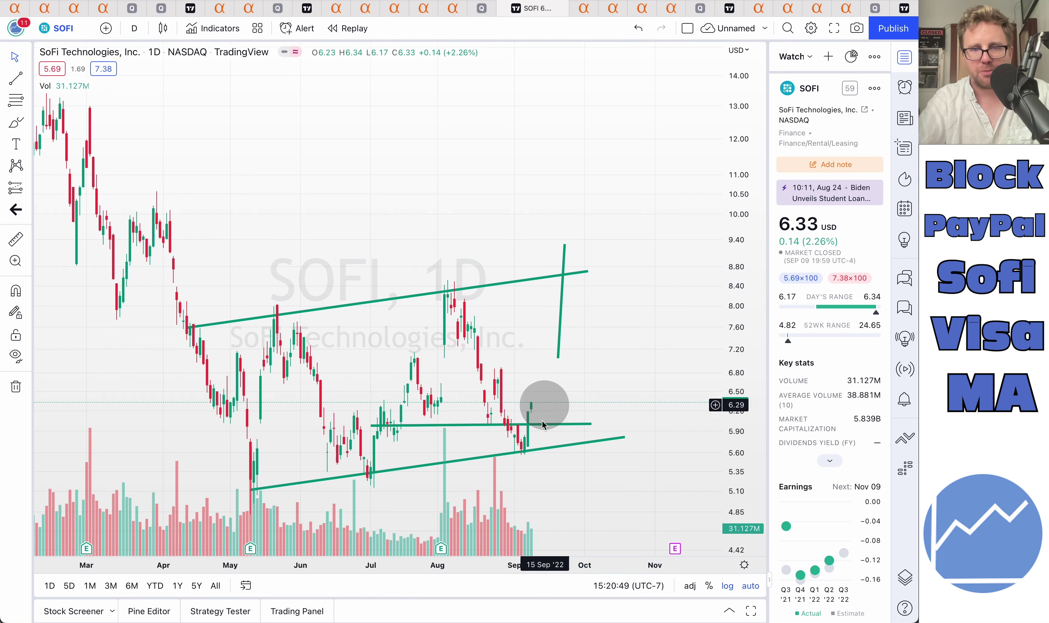
{"action": "left_click", "coordinate": [562, 312]}
{"action": "mouse_move", "coordinate": [562, 312]}
{"action": "left_mouse_down"}
{"action": "mouse_move", "coordinate": [553, 367]}
{"action": "mouse_move", "coordinate": [536, 365]}
{"action": "left_mouse_up"}
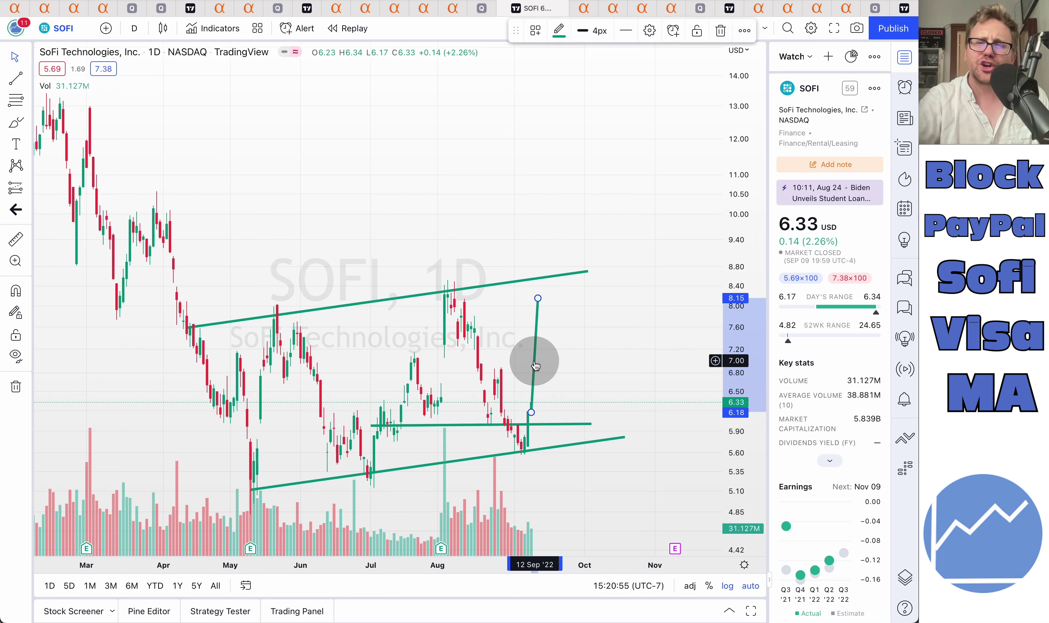
{"action": "left_click_drag", "start_coordinate": [538, 299], "coordinate": [541, 279]}
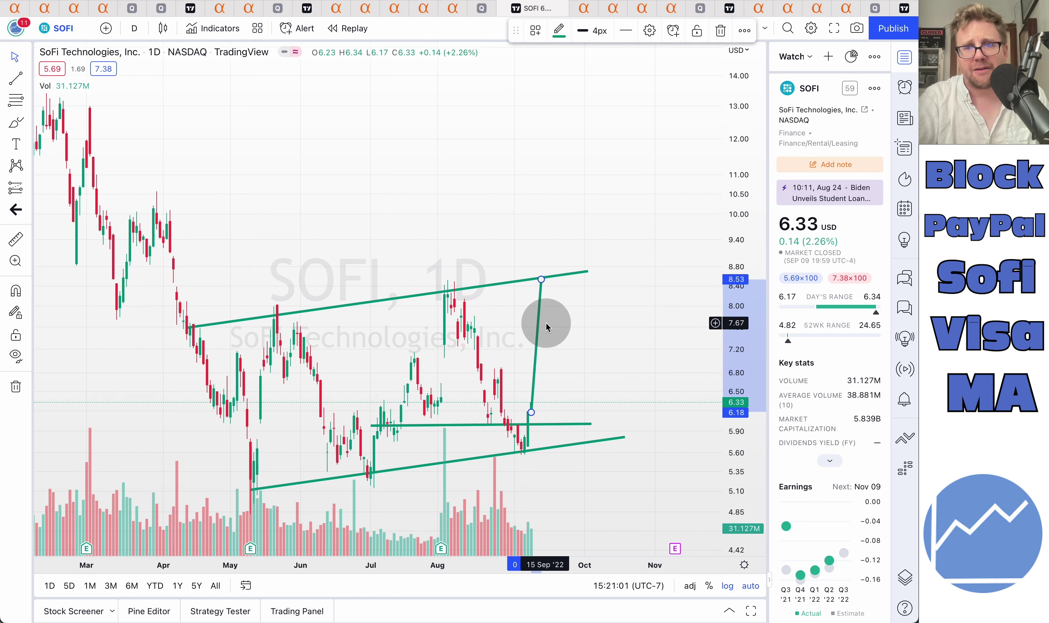
Draw a falling trend line from about 8.51 on 16 Sep '22 to about 5.88 on 06 Oct '22 and color it red
{"action": "left_click", "coordinate": [15, 77]}
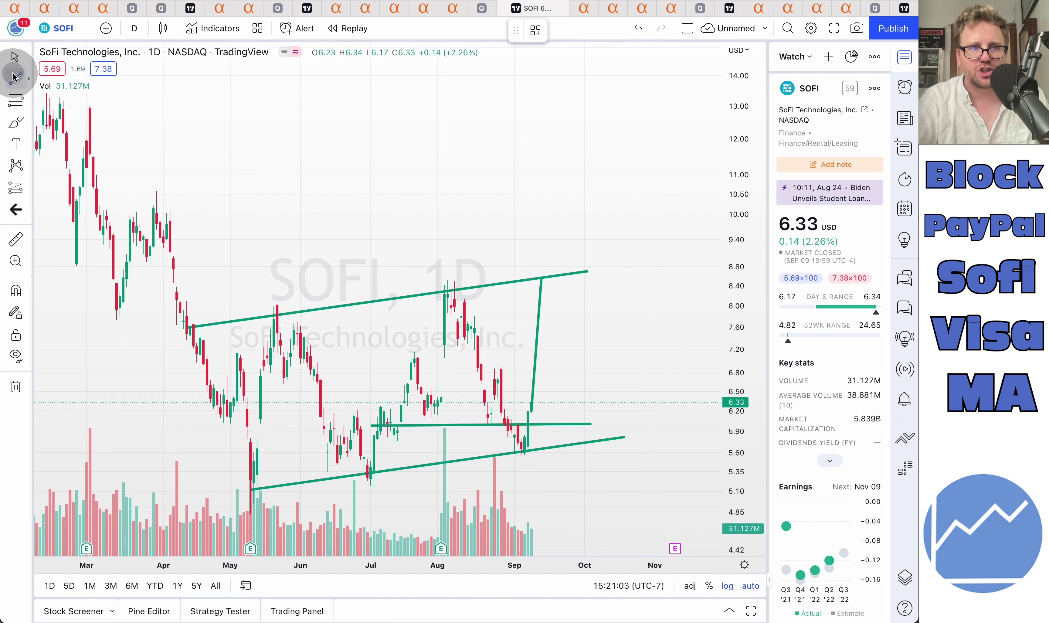
{"action": "left_click_drag", "start_coordinate": [548, 286], "coordinate": [595, 433]}
{"action": "left_click", "coordinate": [559, 30]}
{"action": "left_click", "coordinate": [558, 71]}
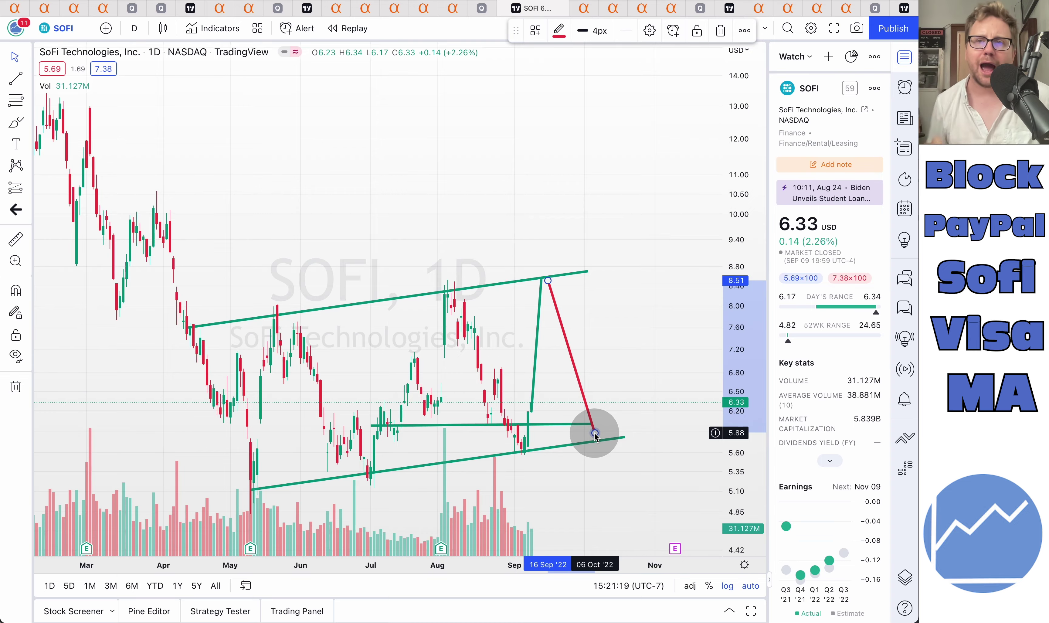
Review the SOFI price history back to 2021 together with all the drawn trend lines
{"action": "scroll", "coordinate": [595, 435], "scroll_direction": "down", "scroll_amount": 10}
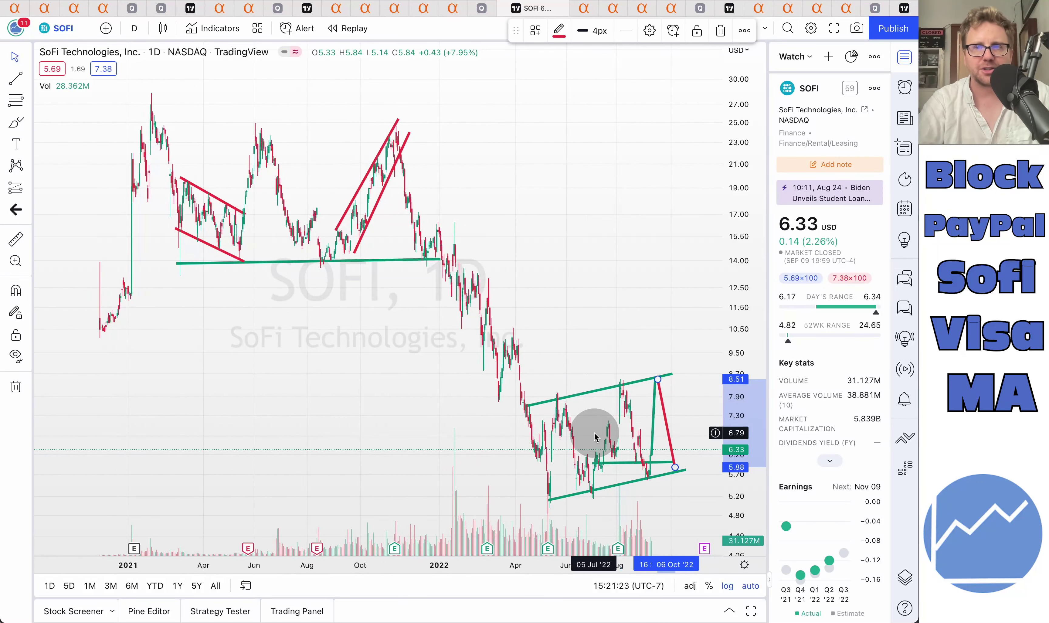
{"action": "scroll", "coordinate": [594, 435], "scroll_direction": "down", "scroll_amount": 2}
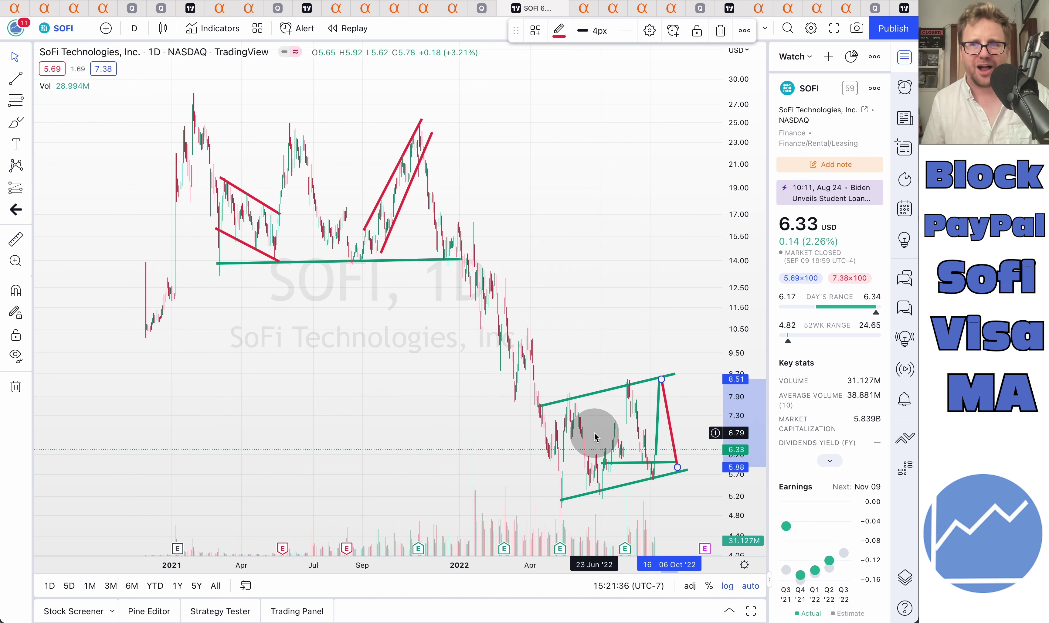
{"action": "scroll", "coordinate": [596, 437], "scroll_direction": "up", "scroll_amount": 2}
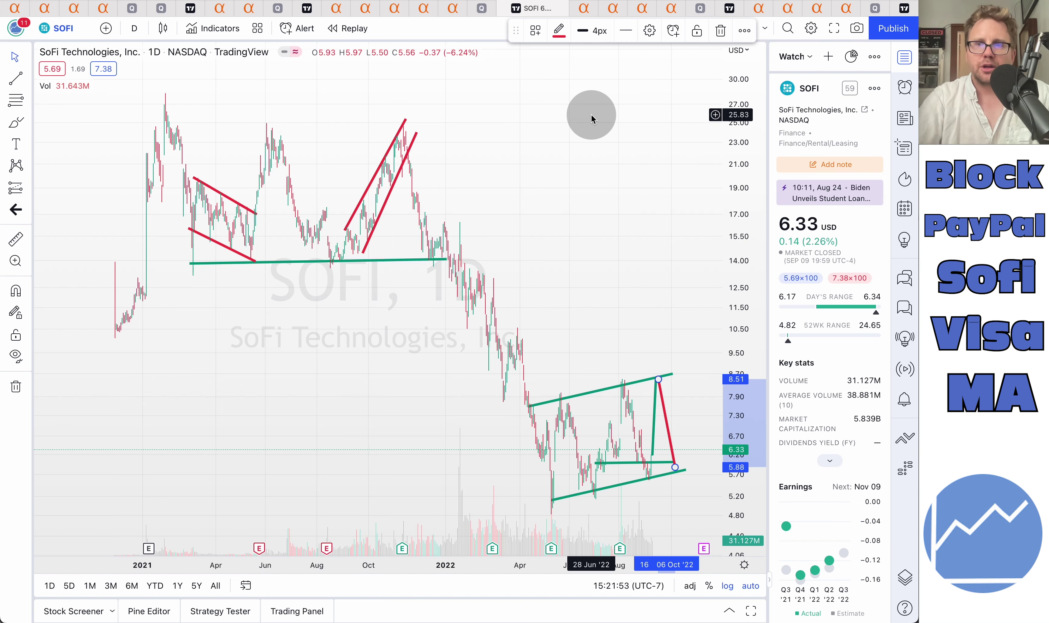
Switch to Visa's Seeking Alpha summary, show the YTD price chart, and highlight the forward yield value
{"action": "key", "text": "ctrl+Tab"}
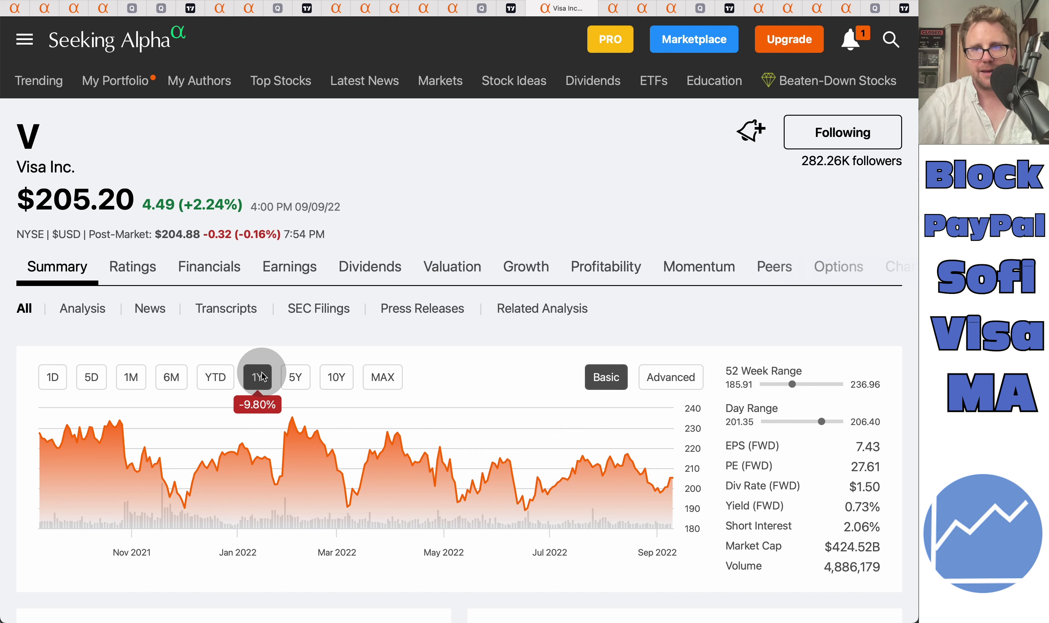
{"action": "left_click", "coordinate": [216, 377]}
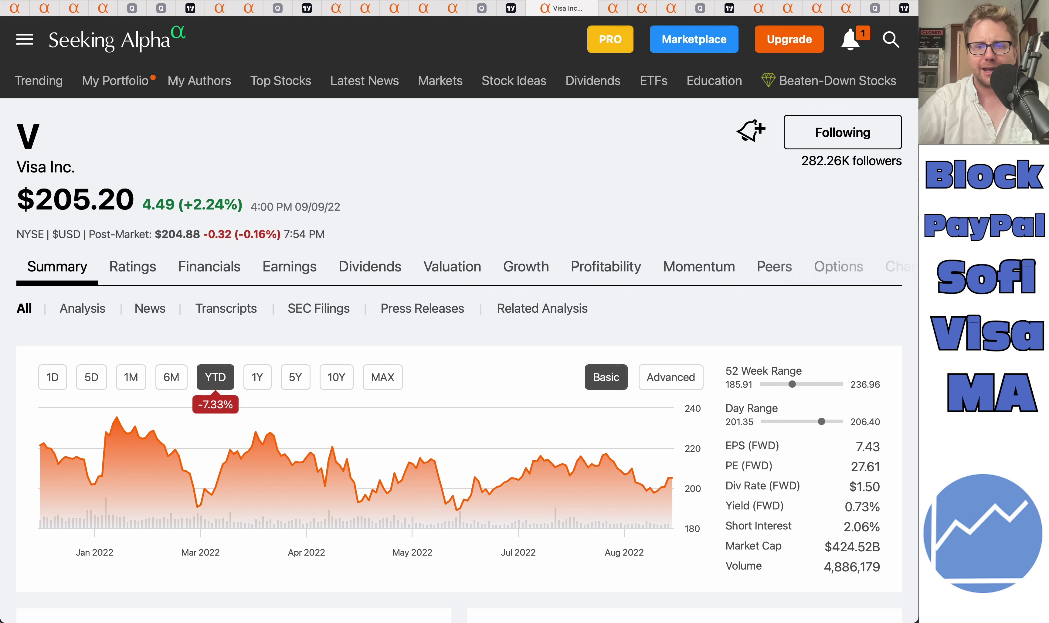
{"action": "left_click_drag", "start_coordinate": [881, 508], "coordinate": [846, 510]}
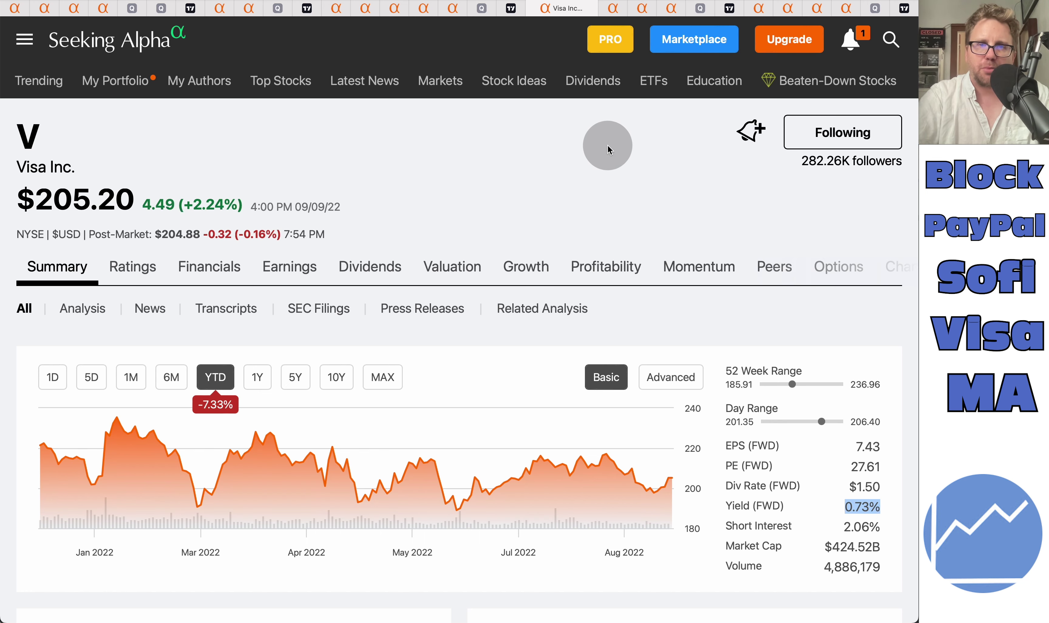
Open the article on Visa's August U.S. payments volume and highlight "11% Y/Y" in its headline
{"action": "left_click", "coordinate": [618, 13]}
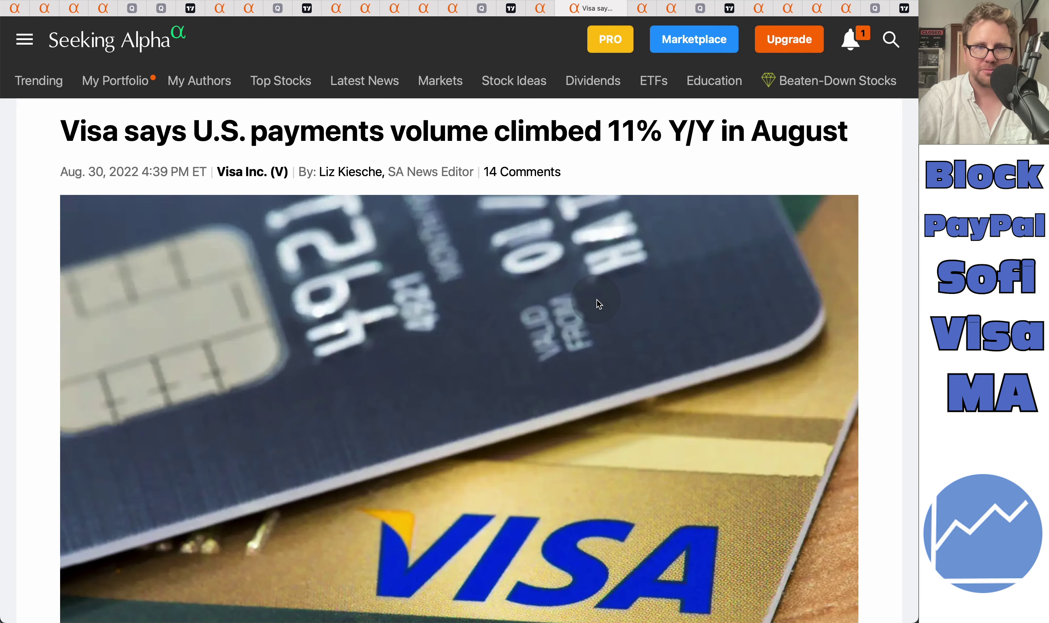
{"action": "scroll", "coordinate": [648, 331], "scroll_direction": "down", "scroll_amount": 15}
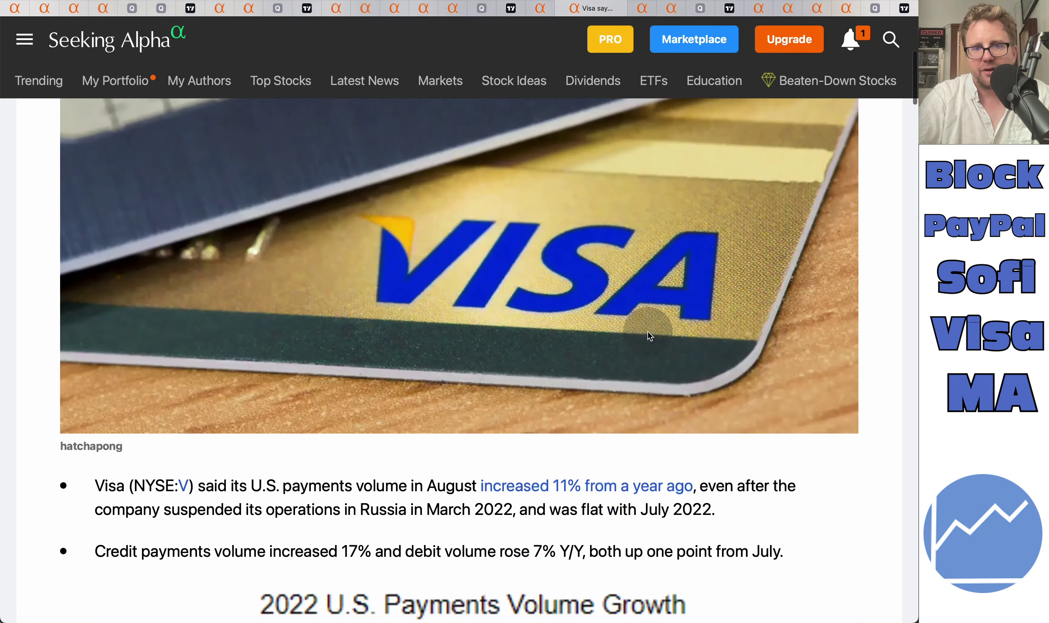
{"action": "scroll", "coordinate": [648, 332], "scroll_direction": "up", "scroll_amount": 15}
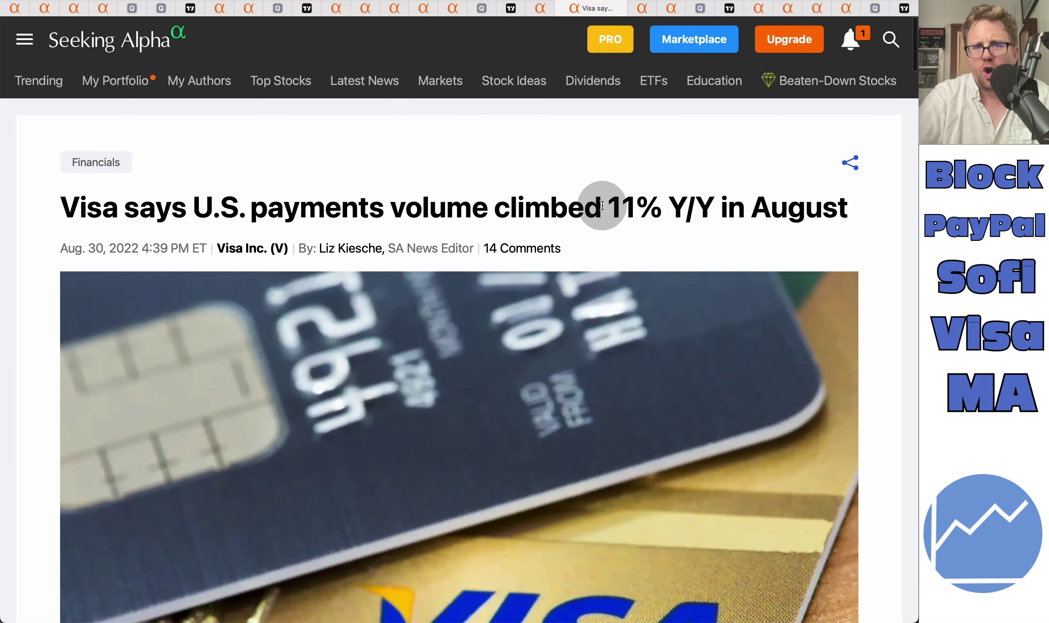
{"action": "left_click_drag", "start_coordinate": [603, 205], "coordinate": [717, 196]}
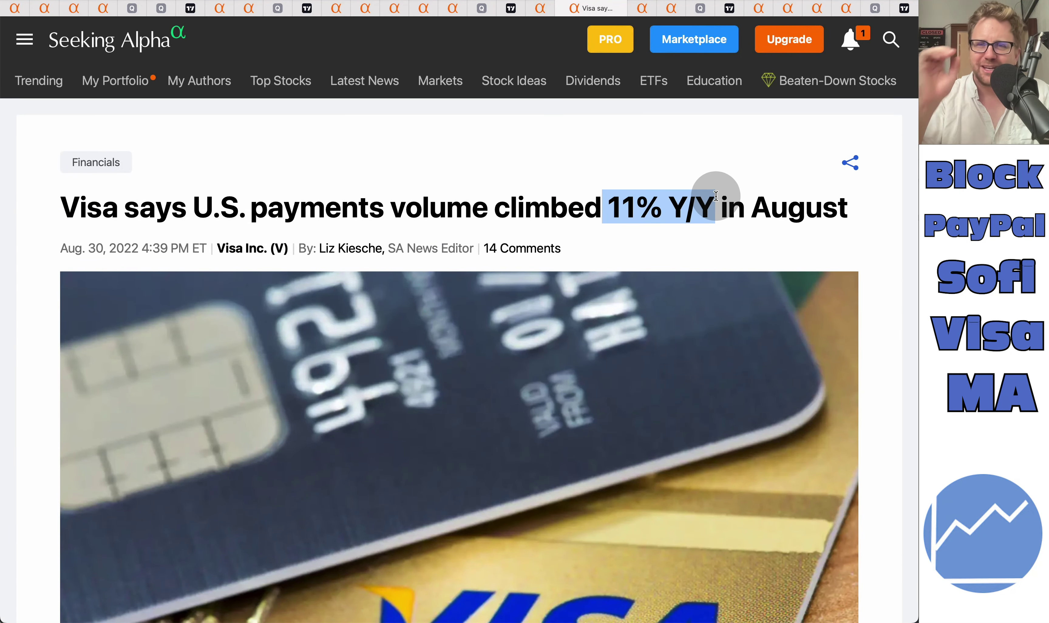
{"action": "scroll", "coordinate": [716, 196], "scroll_direction": "down", "scroll_amount": 2}
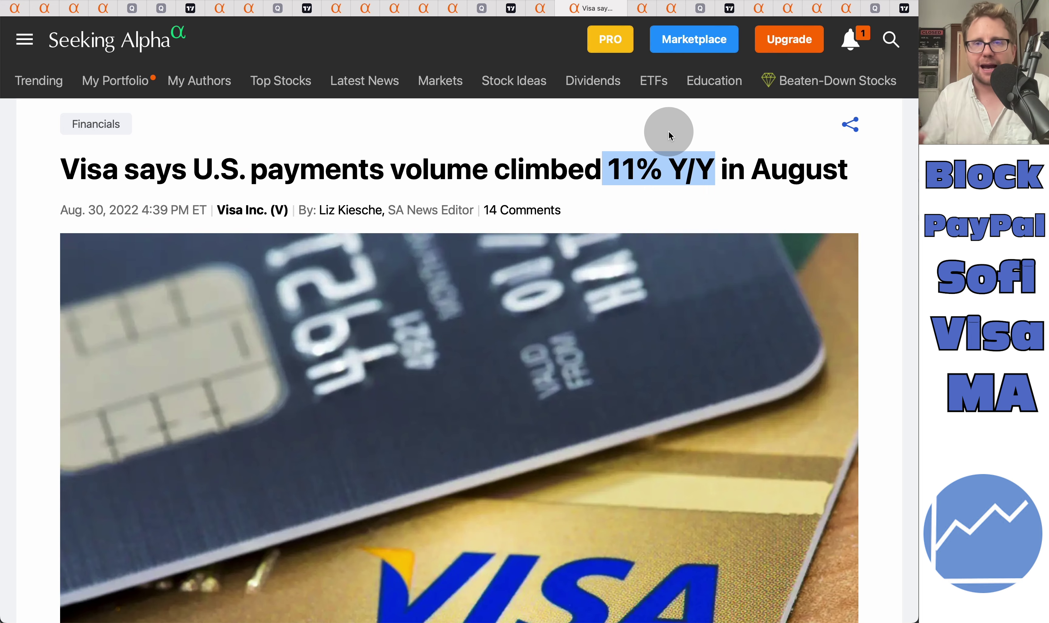
Open Visa's earnings estimates page and examine the consensus revenue estimates table through FQ4 2024
{"action": "left_click", "coordinate": [645, 10]}
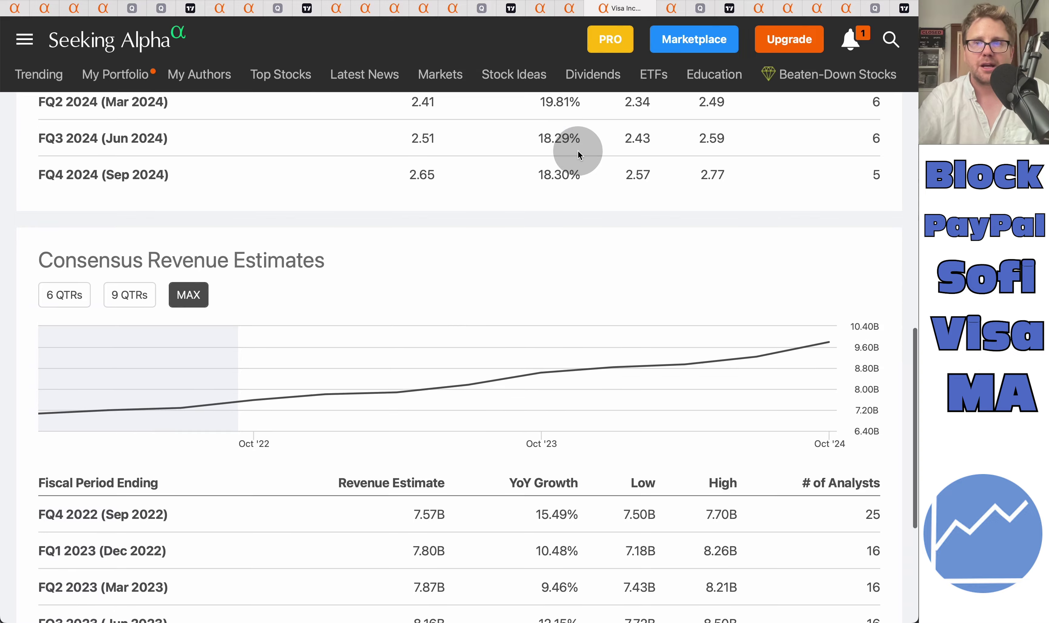
{"action": "scroll", "coordinate": [579, 154], "scroll_direction": "down", "scroll_amount": 6}
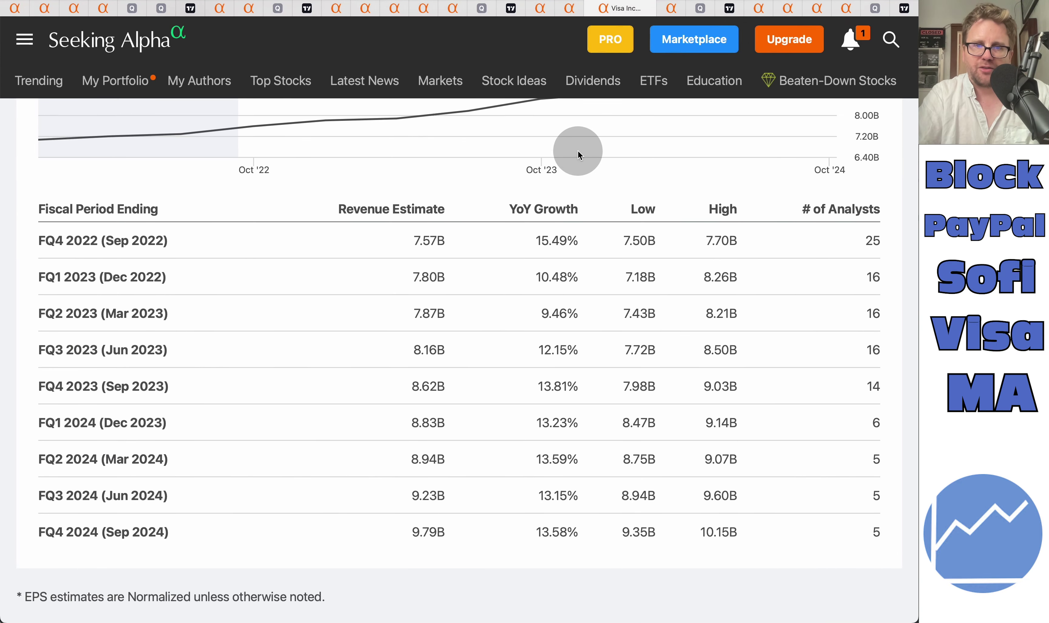
Enlarge Visa's consensus revenue estimates table and highlight the revenue estimates for FQ4 2022 and FQ1 2023
{"action": "key", "text": "super+plus"}
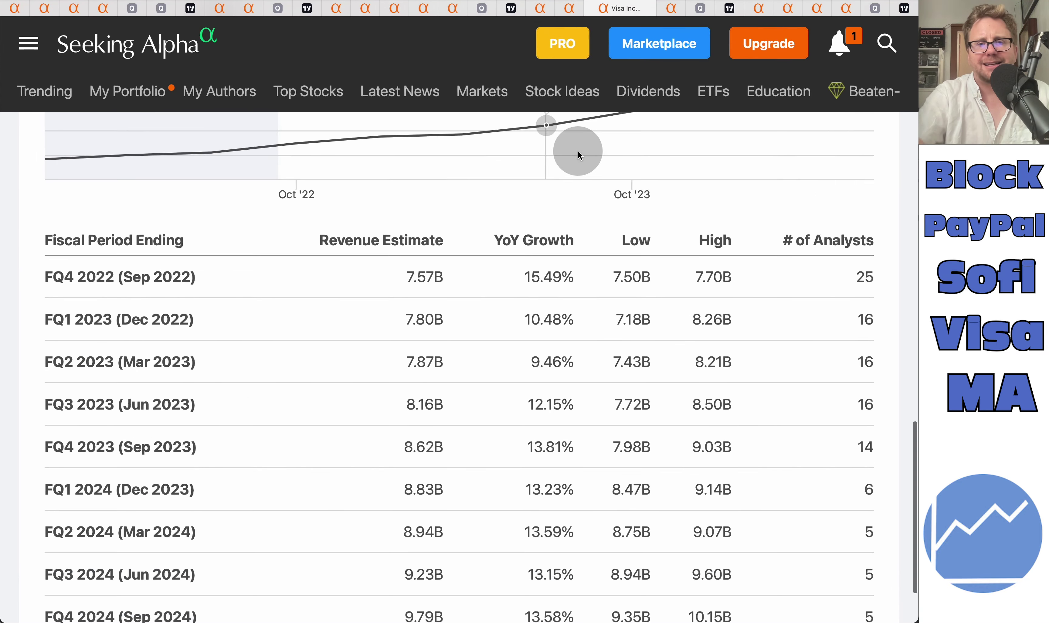
{"action": "scroll", "coordinate": [579, 155], "scroll_direction": "down", "scroll_amount": 3}
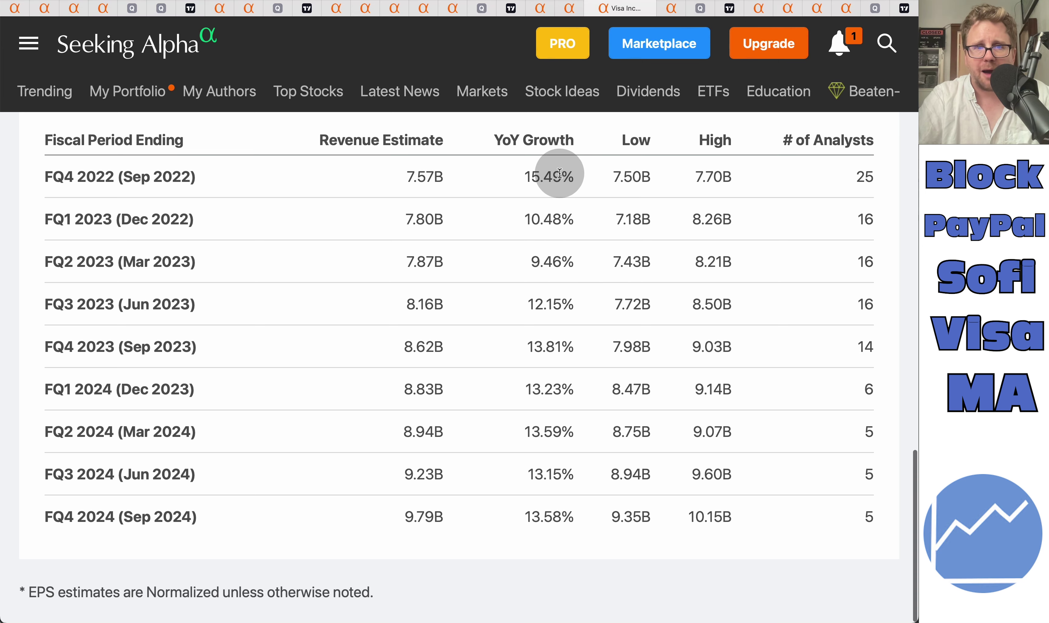
{"action": "scroll", "coordinate": [403, 175], "scroll_direction": "up", "scroll_amount": 8}
{"action": "left_click_drag", "start_coordinate": [452, 175], "coordinate": [404, 179]}
{"action": "scroll", "coordinate": [403, 179], "scroll_direction": "down", "scroll_amount": 8}
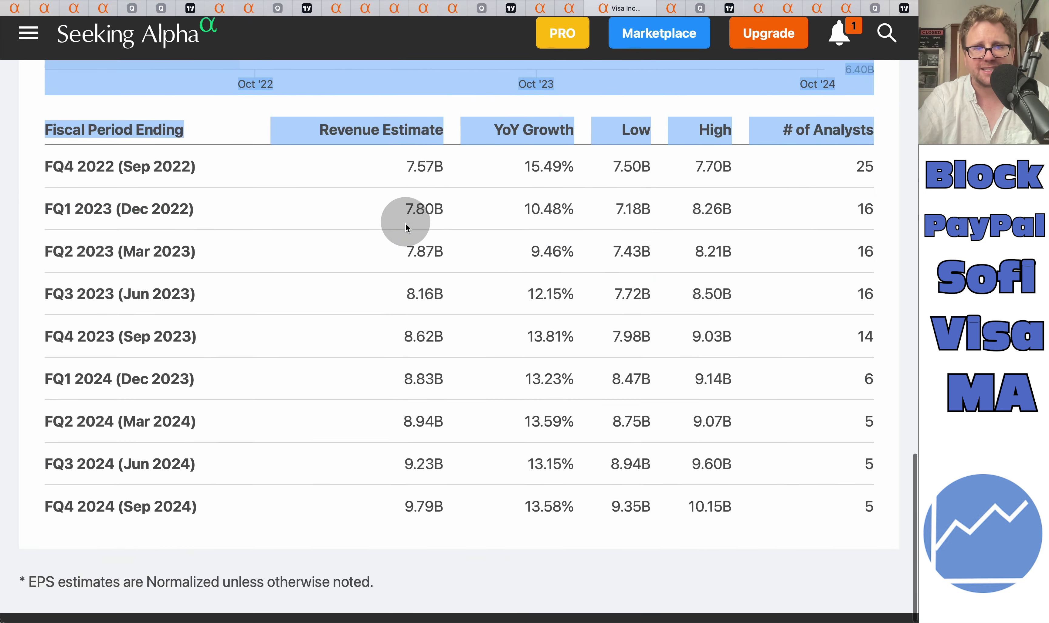
{"action": "double_click", "coordinate": [424, 177]}
{"action": "left_click_drag", "start_coordinate": [444, 221], "coordinate": [408, 226]}
{"action": "left_click", "coordinate": [399, 229]}
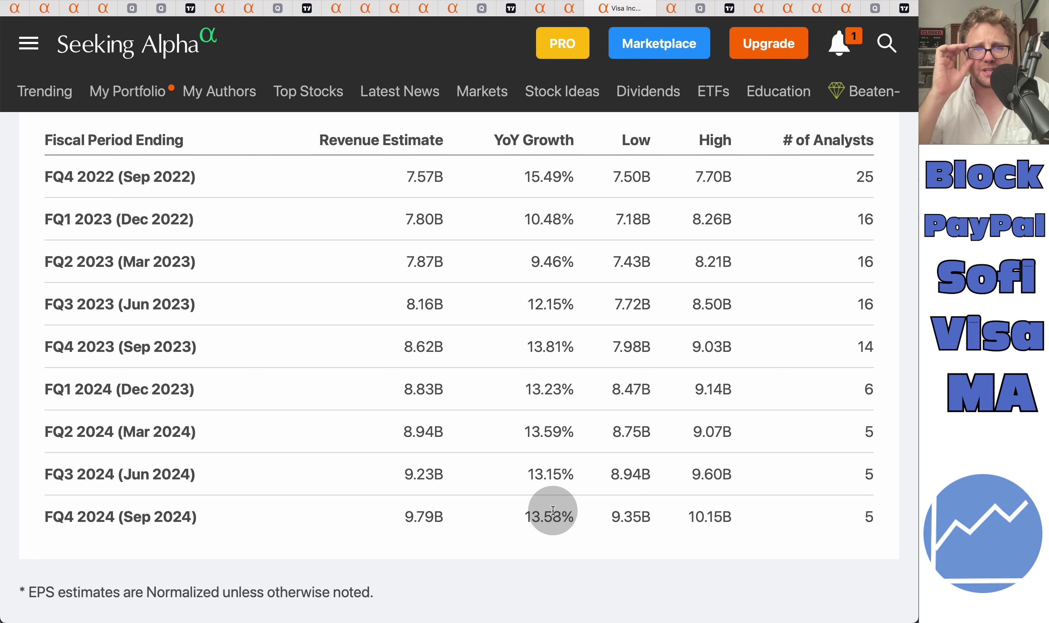
View Visa's five-year Price / Sales (TTM) chart and revisit its August payments volume article and stock summary
{"action": "left_click", "coordinate": [663, 5]}
{"action": "scroll", "coordinate": [537, 312], "scroll_direction": "down", "scroll_amount": 3}
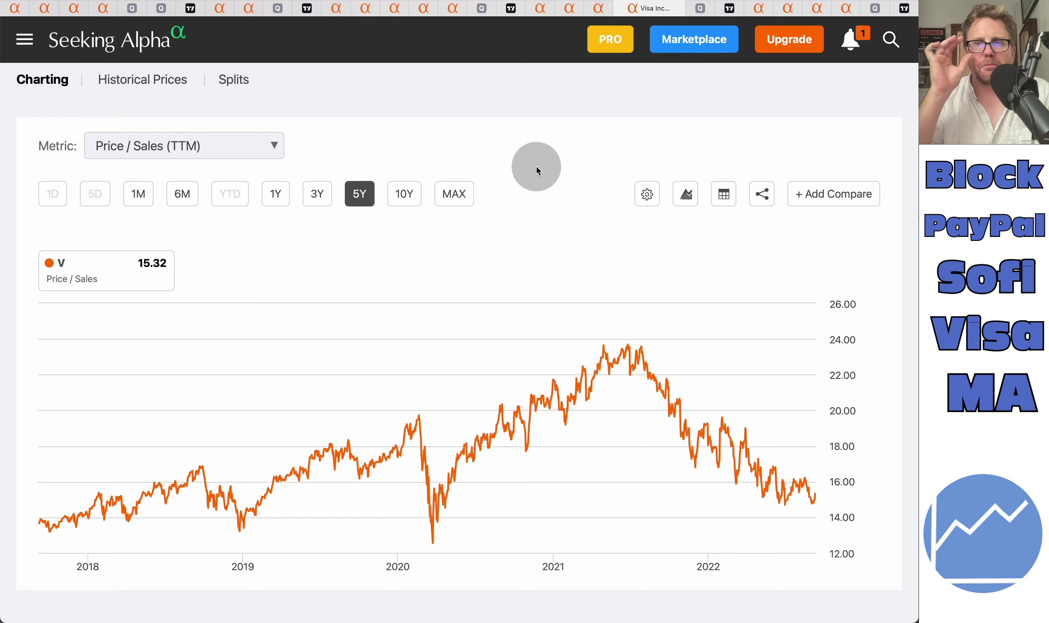
{"action": "left_click", "coordinate": [567, 8]}
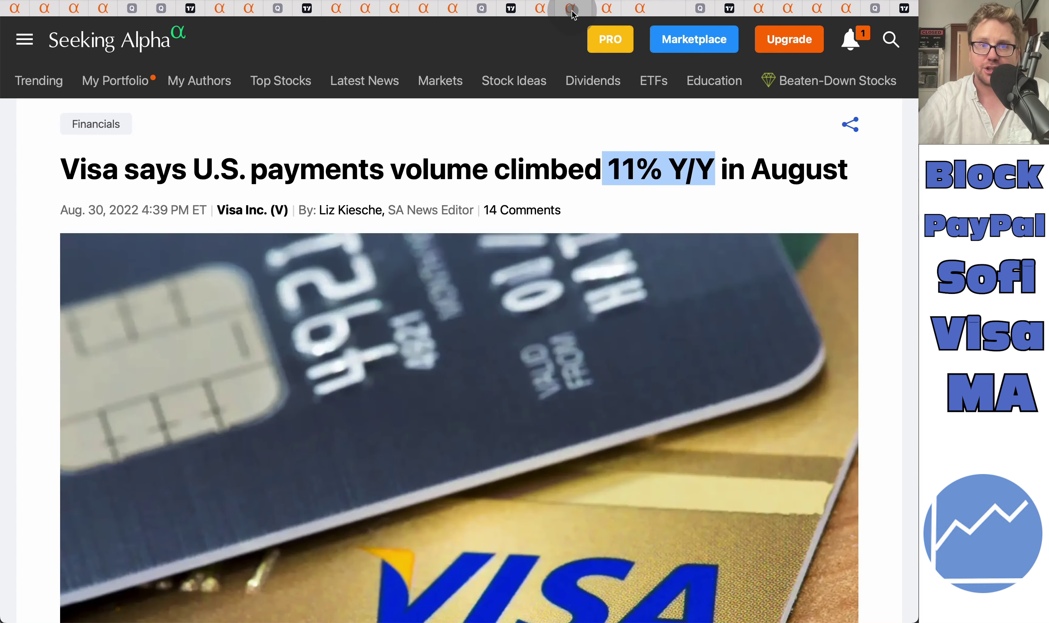
{"action": "left_click", "coordinate": [540, 8]}
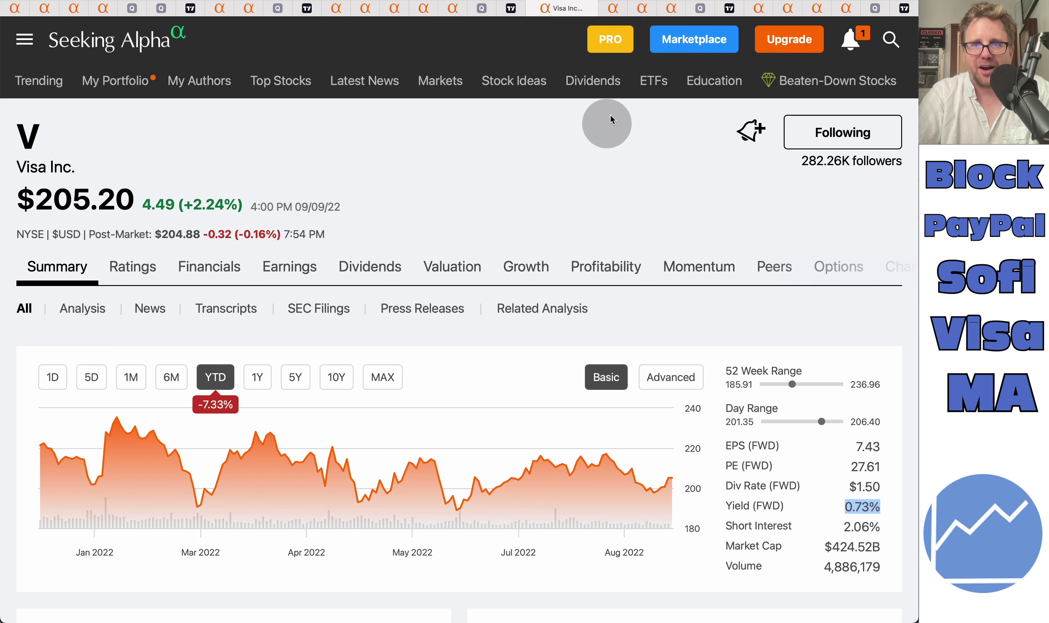
Return to Visa's Price / Sales (TTM) chart and mark the current ratio above the graph
{"action": "left_click", "coordinate": [661, 8]}
{"action": "left_click", "coordinate": [673, 9]}
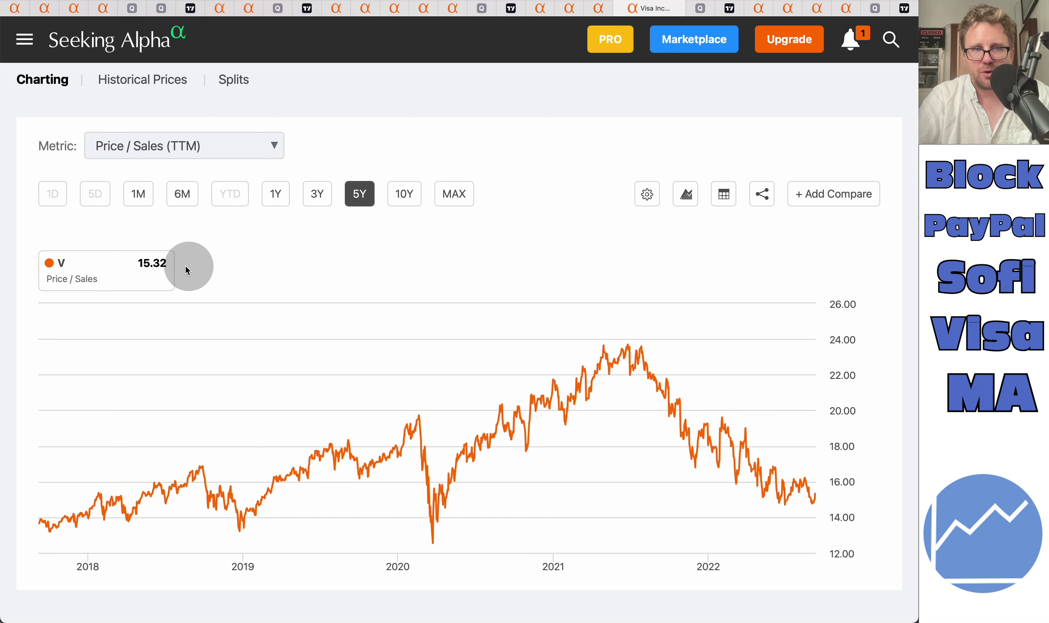
{"action": "left_click_drag", "start_coordinate": [168, 263], "coordinate": [141, 263]}
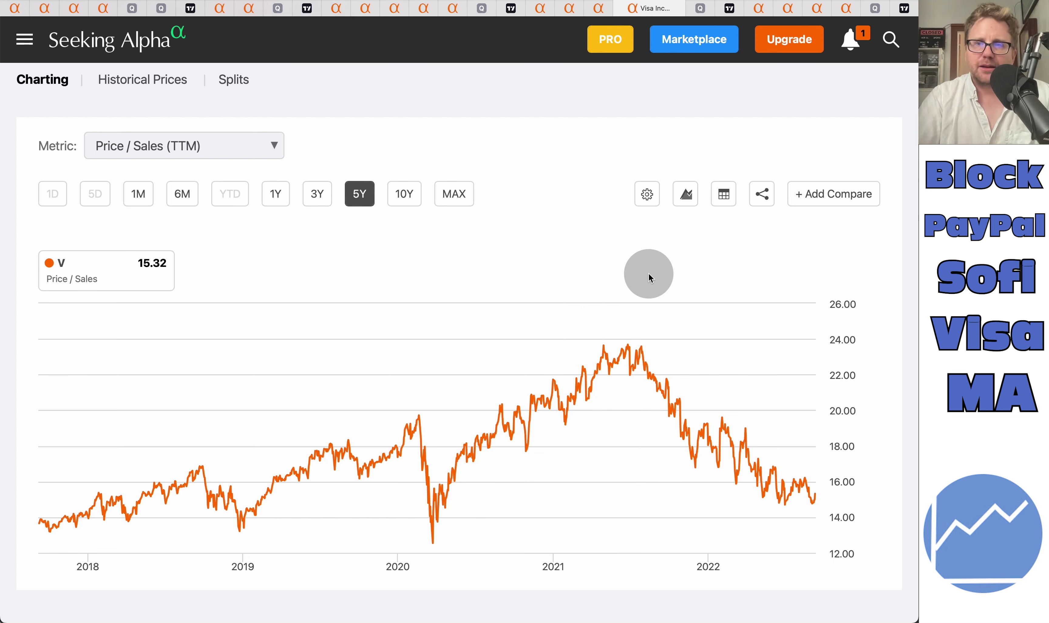
Open Visa's Consolidated Statements of Operations and highlight net revenues for the June 2021 and June 2022 quarters
{"action": "left_click", "coordinate": [702, 9]}
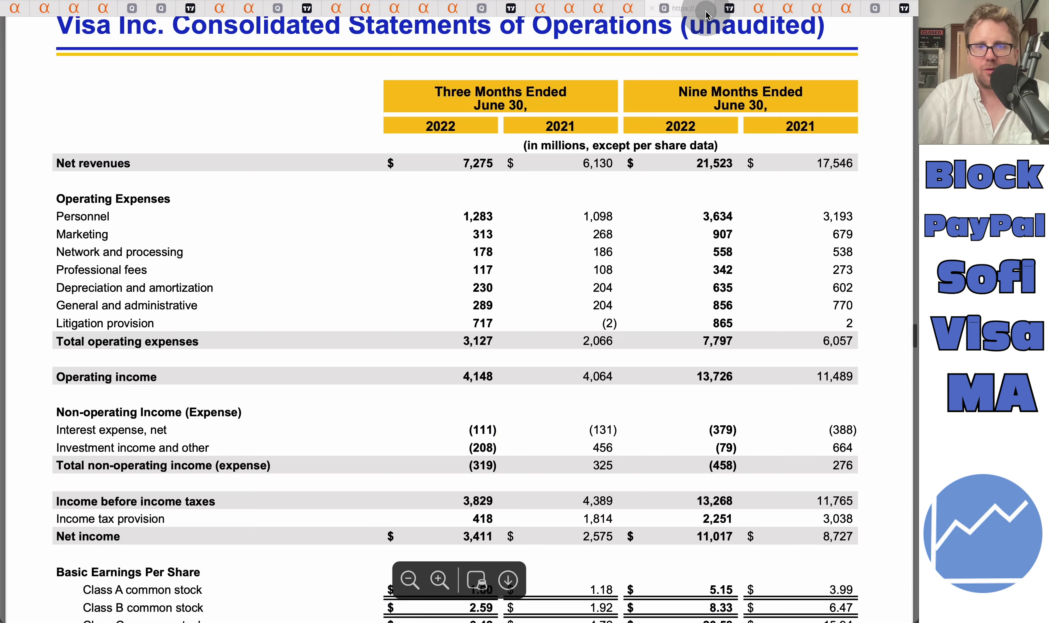
{"action": "scroll", "coordinate": [555, 305], "scroll_direction": "down", "scroll_amount": 1}
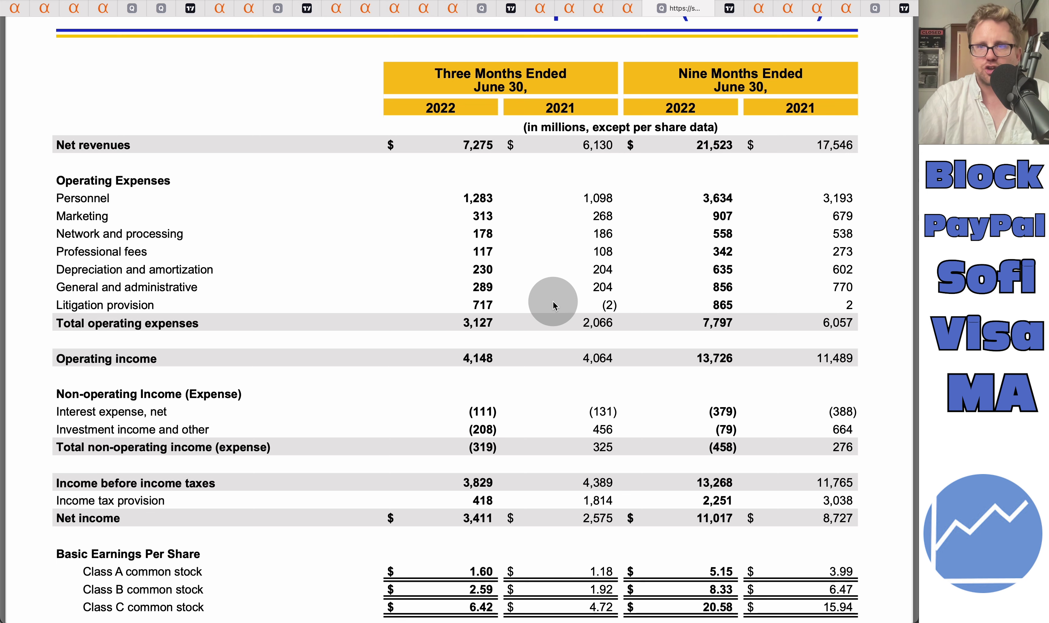
{"action": "left_click_drag", "start_coordinate": [580, 145], "coordinate": [614, 145]}
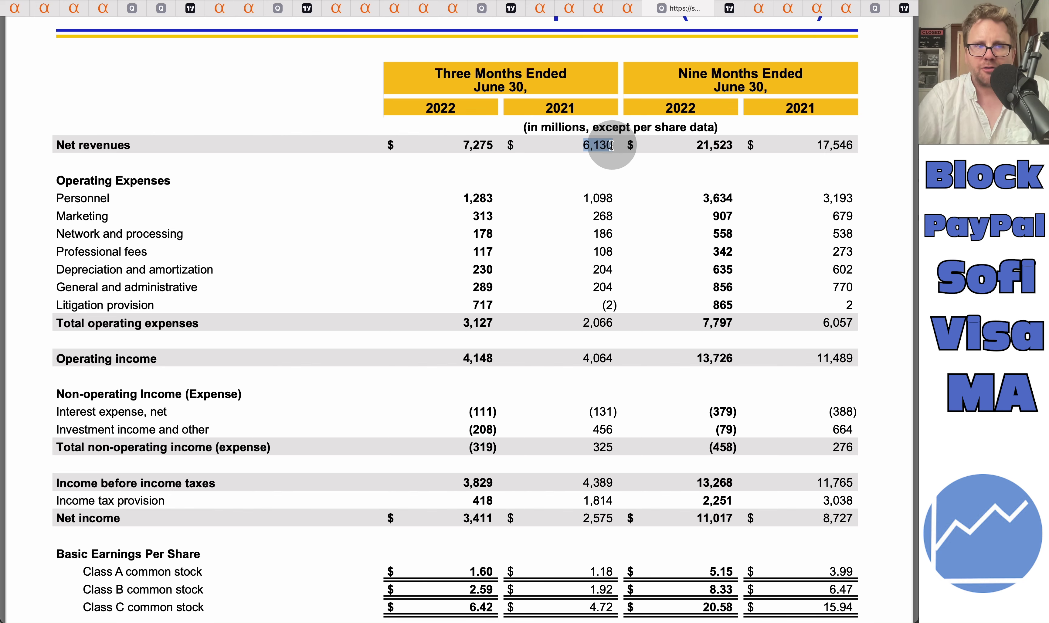
{"action": "scroll", "coordinate": [604, 153], "scroll_direction": "down", "scroll_amount": 1}
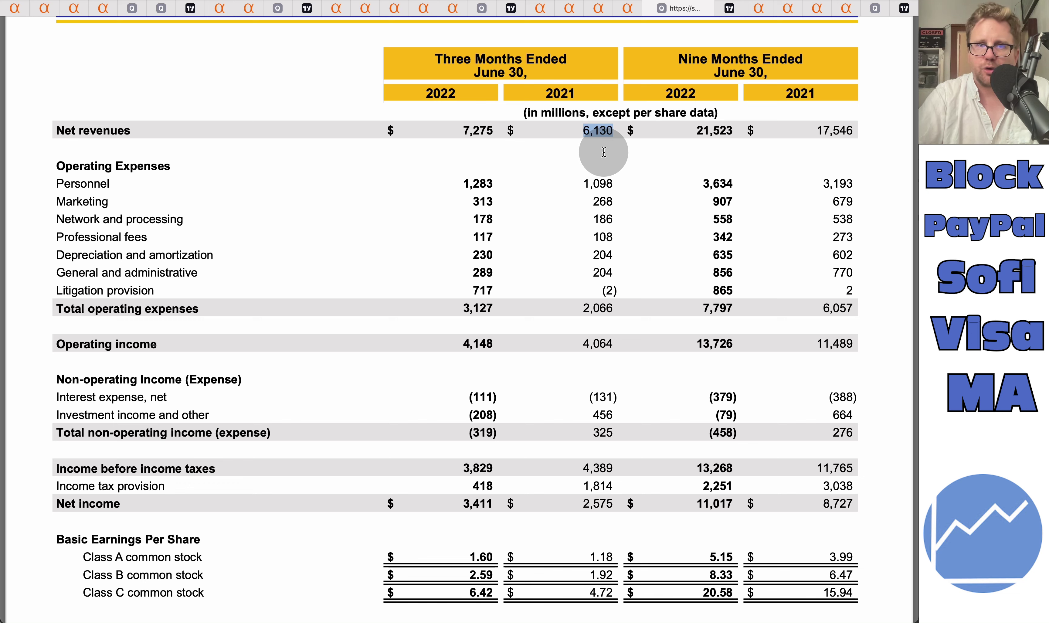
{"action": "left_click", "coordinate": [597, 132]}
{"action": "left_click_drag", "start_coordinate": [503, 132], "coordinate": [464, 130]}
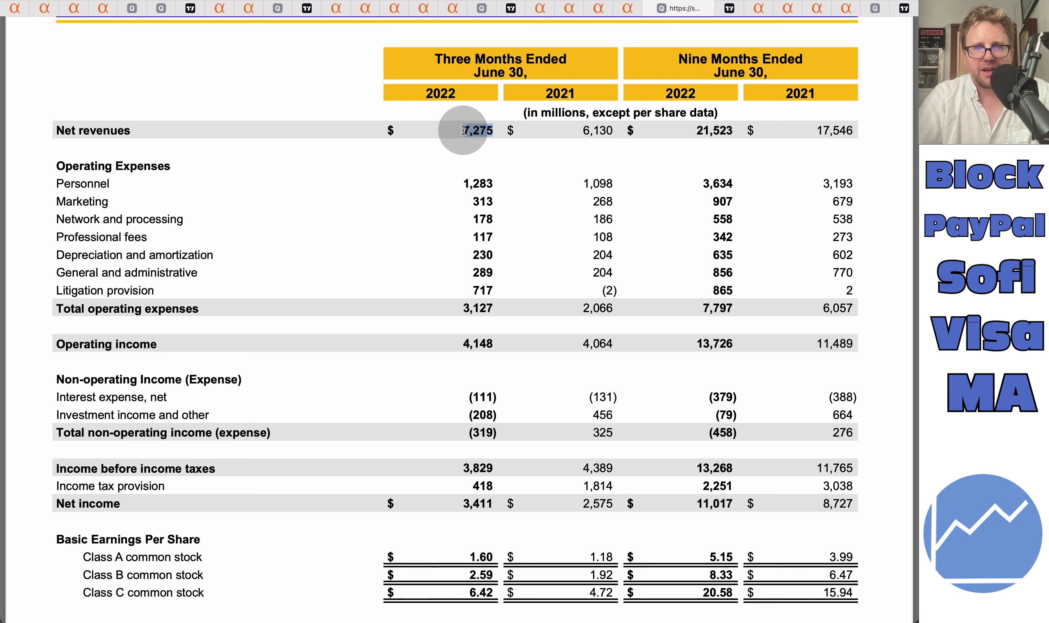
Highlight the total operating expenses label and its figures for the June 2021 and June 2022 quarters
{"action": "left_click_drag", "start_coordinate": [223, 307], "coordinate": [79, 309]}
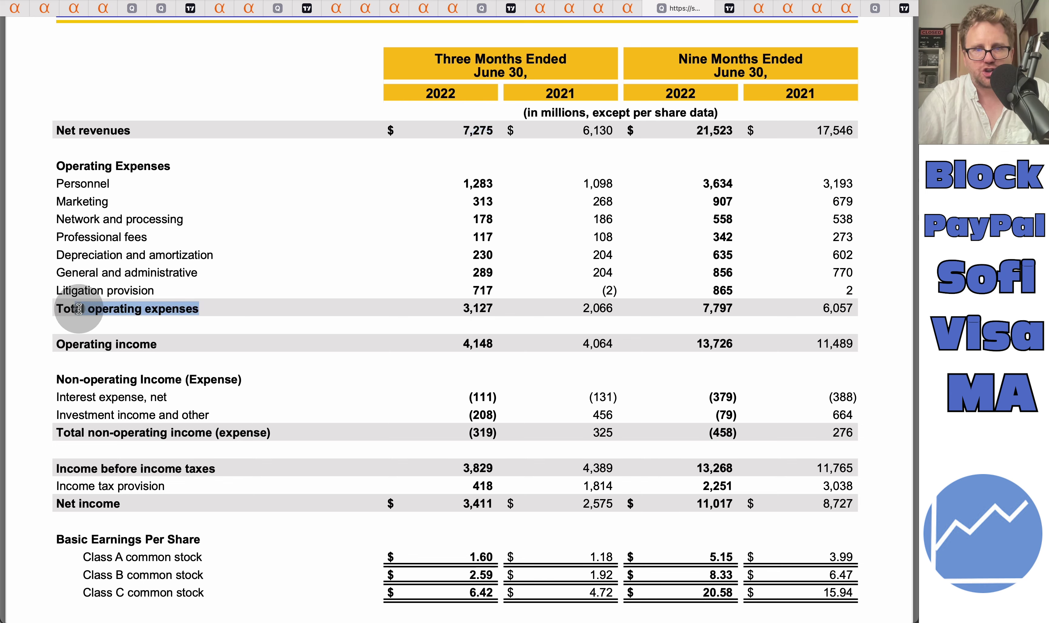
{"action": "left_click_drag", "start_coordinate": [582, 309], "coordinate": [620, 309]}
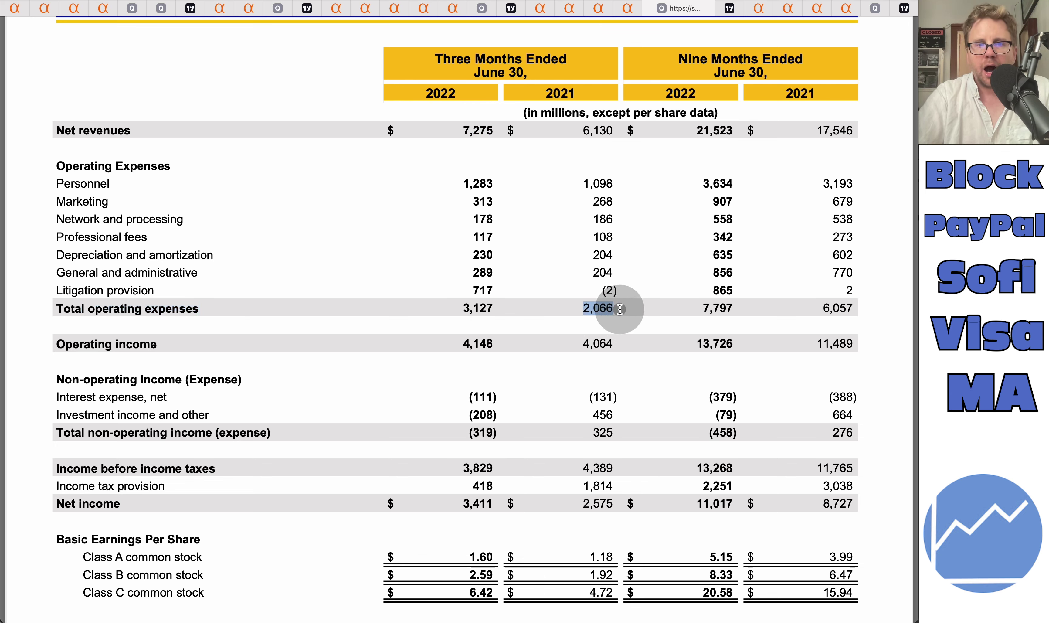
{"action": "left_click_drag", "start_coordinate": [497, 309], "coordinate": [467, 310]}
Highlight the operating income label and its figures for the June 2021 and June 2022 quarters
{"action": "left_click_drag", "start_coordinate": [164, 345], "coordinate": [112, 345]}
{"action": "left_click_drag", "start_coordinate": [591, 345], "coordinate": [621, 345]}
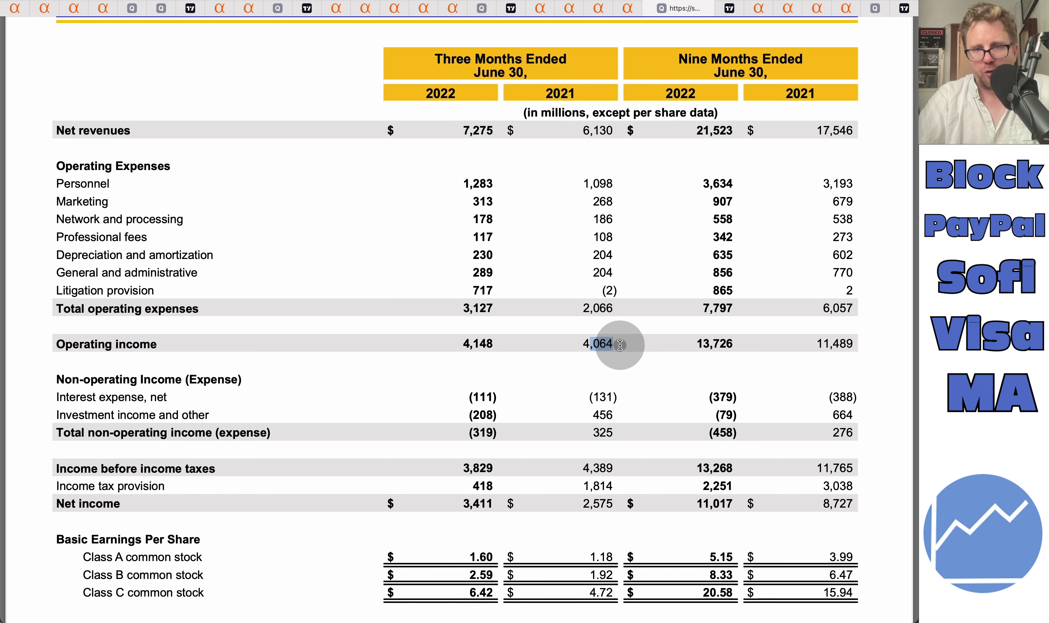
{"action": "left_click_drag", "start_coordinate": [496, 345], "coordinate": [451, 345]}
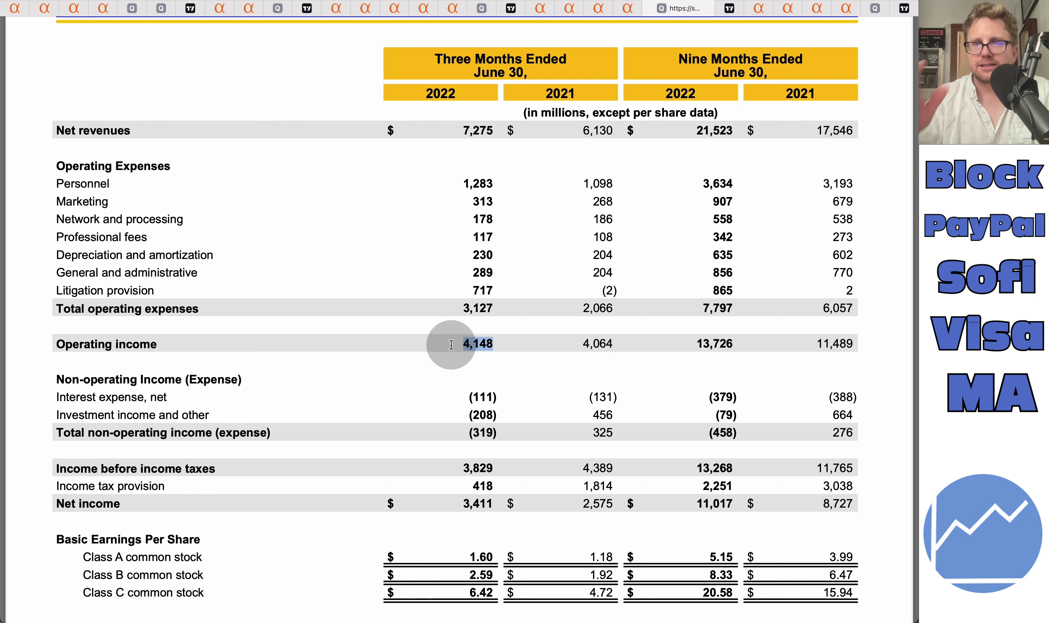
{"action": "left_click", "coordinate": [164, 347]}
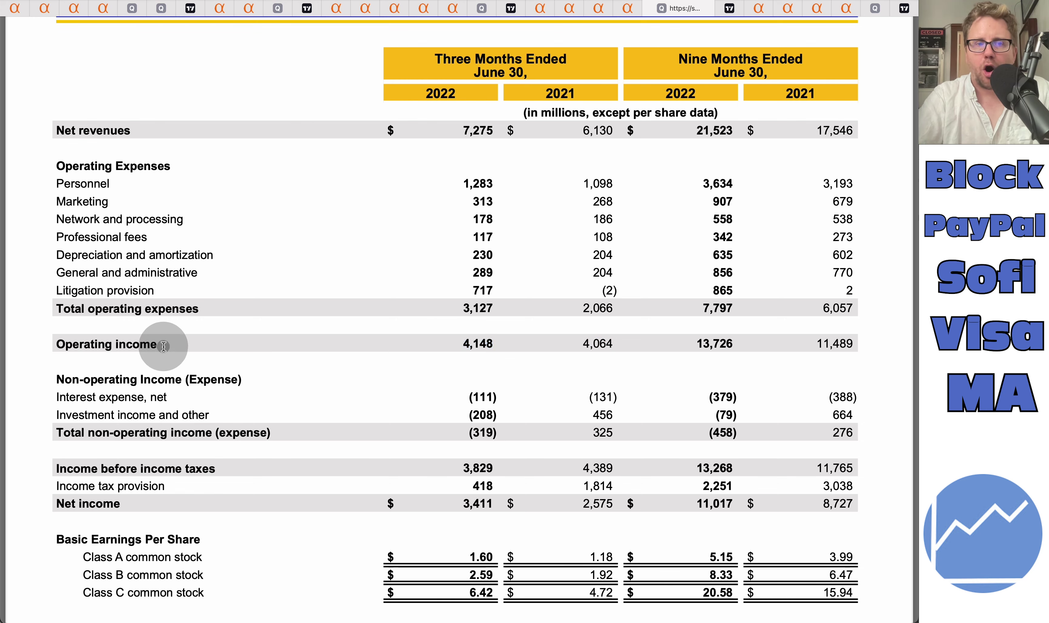
{"action": "left_click_drag", "start_coordinate": [164, 347], "coordinate": [61, 343]}
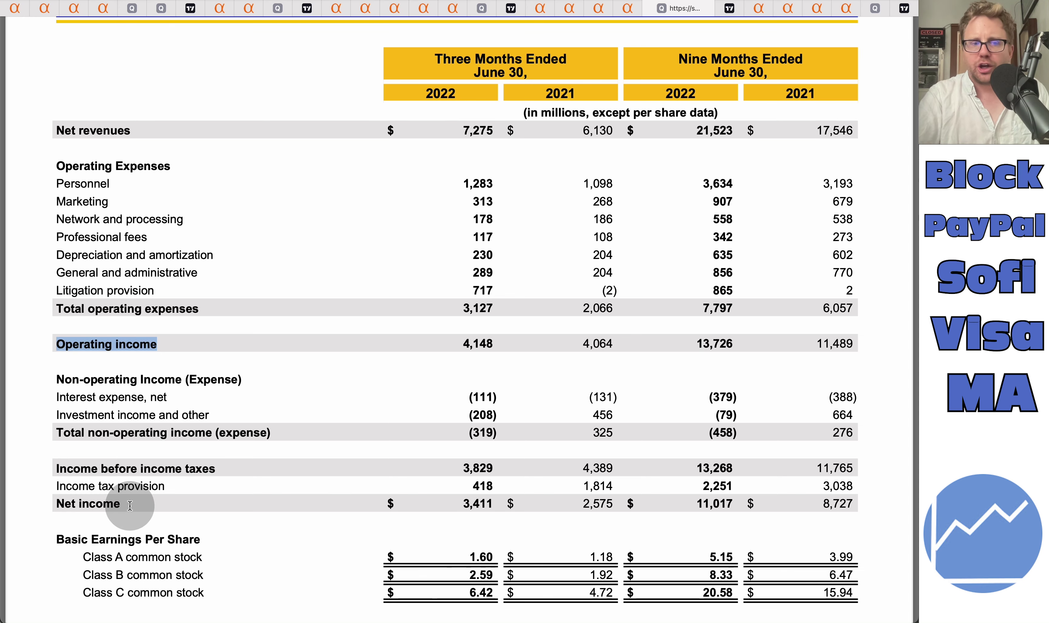
Highlight the net income label and the June 2022 quarter's basic earnings per share for Class C common stock
{"action": "left_click_drag", "start_coordinate": [137, 505], "coordinate": [32, 506]}
{"action": "scroll", "coordinate": [347, 478], "scroll_direction": "down", "scroll_amount": 3}
{"action": "left_click_drag", "start_coordinate": [467, 456], "coordinate": [502, 451]}
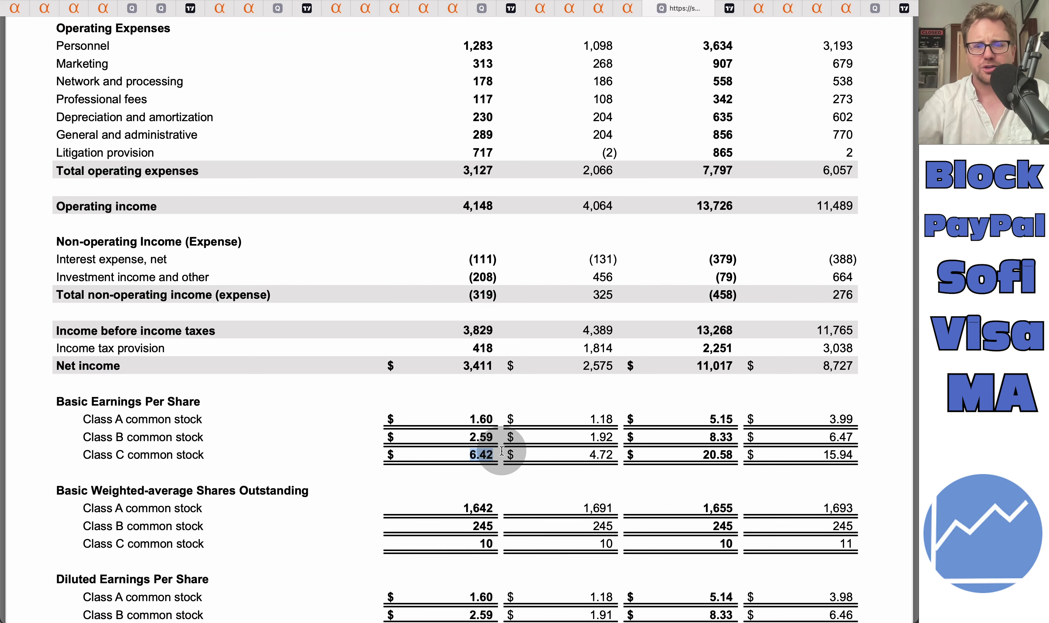
{"action": "scroll", "coordinate": [503, 451], "scroll_direction": "down", "scroll_amount": 1}
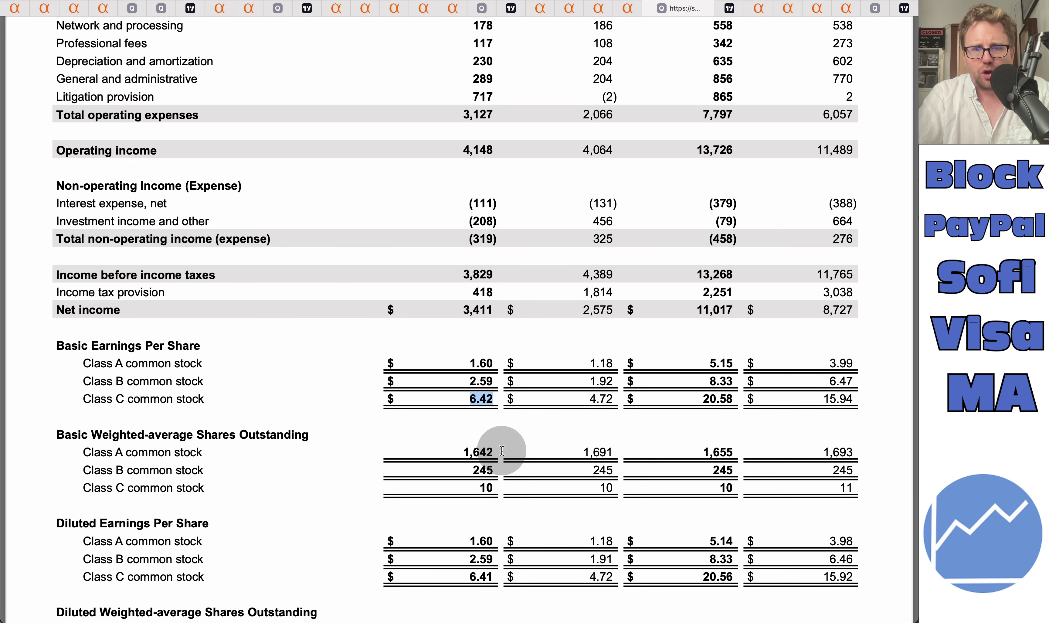
{"action": "scroll", "coordinate": [502, 452], "scroll_direction": "down", "scroll_amount": 3}
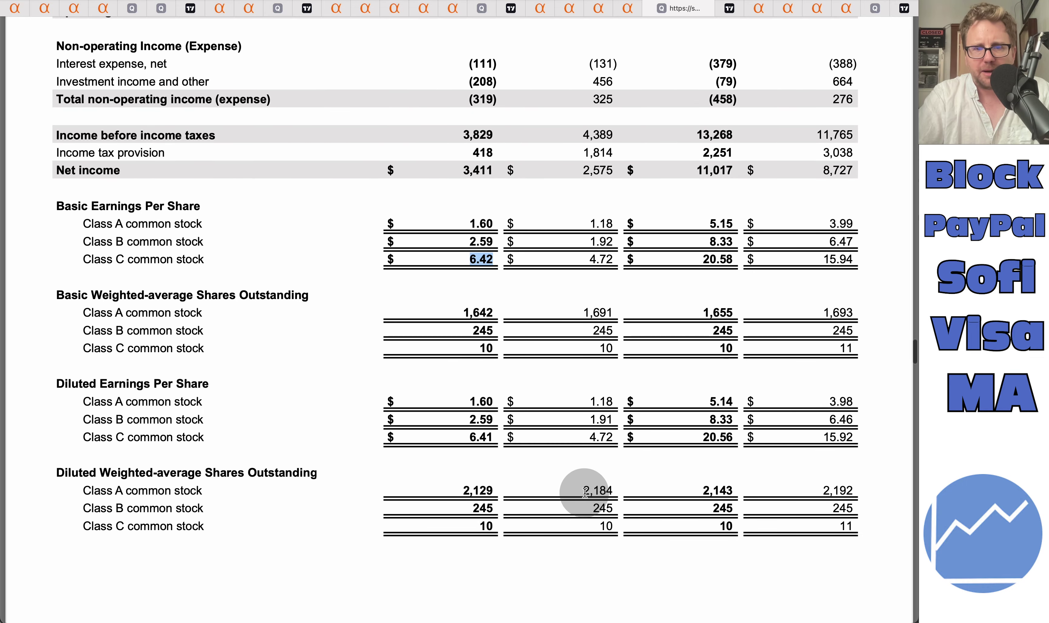
Highlight the June 2022 quarter's Class C diluted earnings per share and Class A diluted weighted-average shares outstanding
{"action": "left_click", "coordinate": [495, 493]}
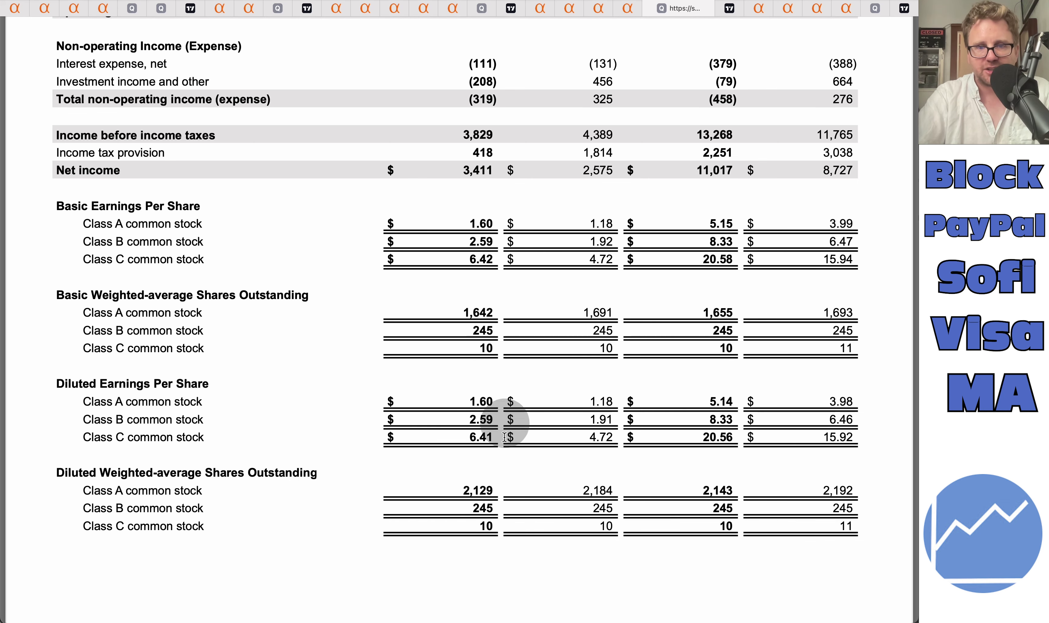
{"action": "double_click", "coordinate": [471, 434]}
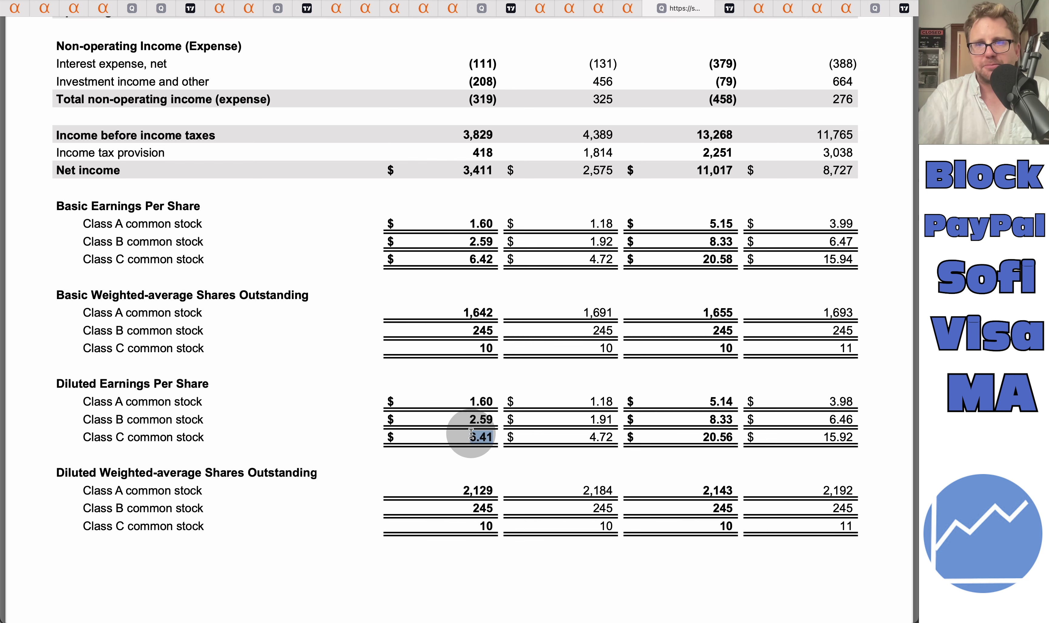
{"action": "scroll", "coordinate": [471, 433], "scroll_direction": "up", "scroll_amount": 2}
{"action": "double_click", "coordinate": [570, 532]}
{"action": "left_click_drag", "start_coordinate": [487, 535], "coordinate": [451, 515]}
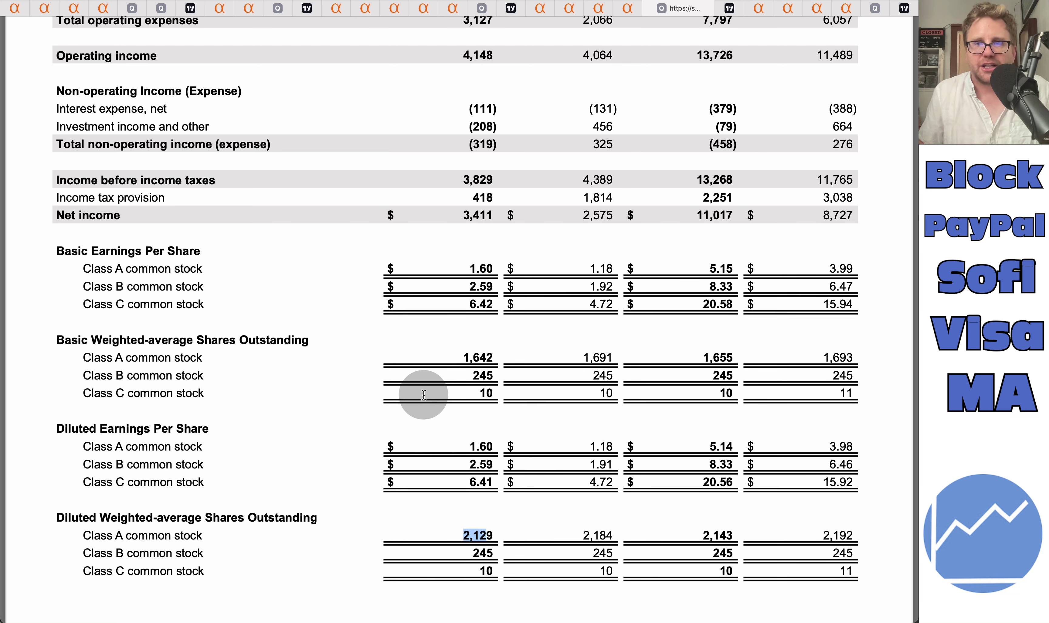
Highlight the operating income label, and the income tax provision with its June 2021 and June 2022 quarter figures
{"action": "scroll", "coordinate": [424, 395], "scroll_direction": "up", "scroll_amount": 10}
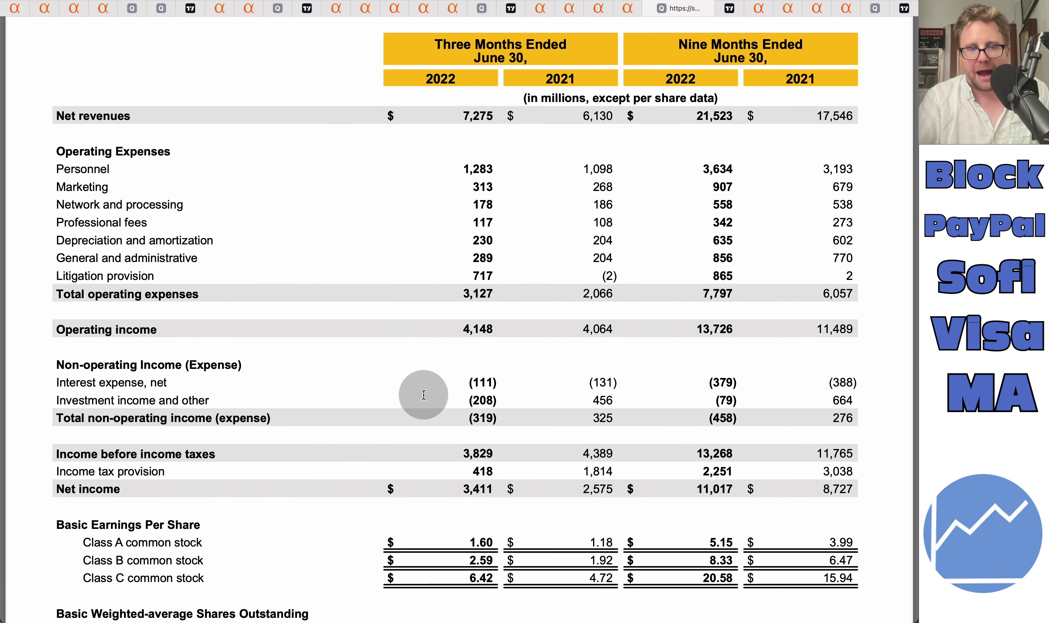
{"action": "left_click_drag", "start_coordinate": [157, 330], "coordinate": [87, 328]}
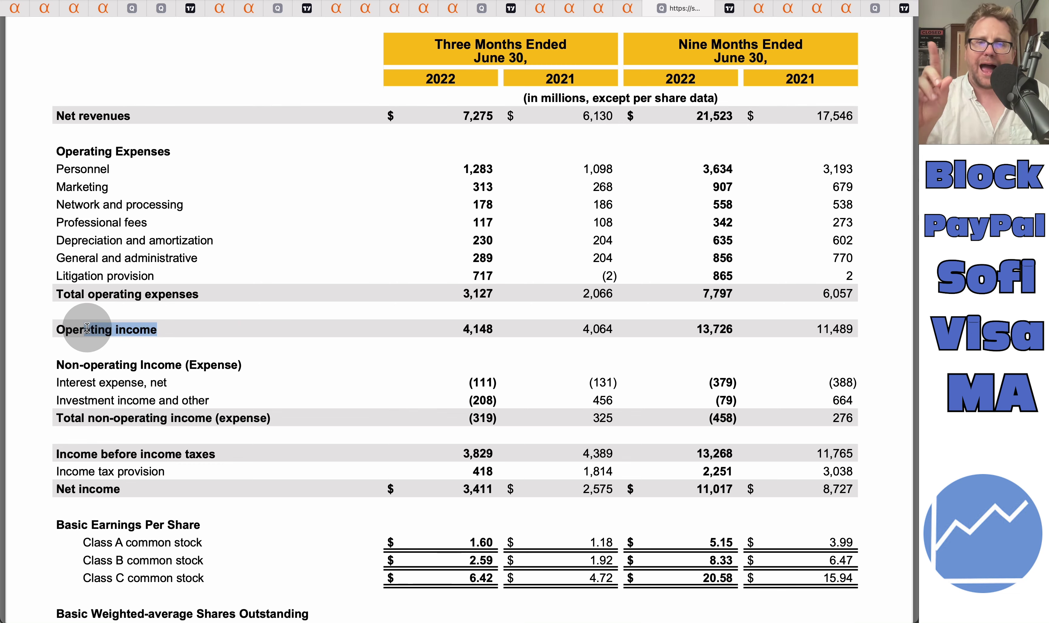
{"action": "left_click_drag", "start_coordinate": [165, 471], "coordinate": [54, 473]}
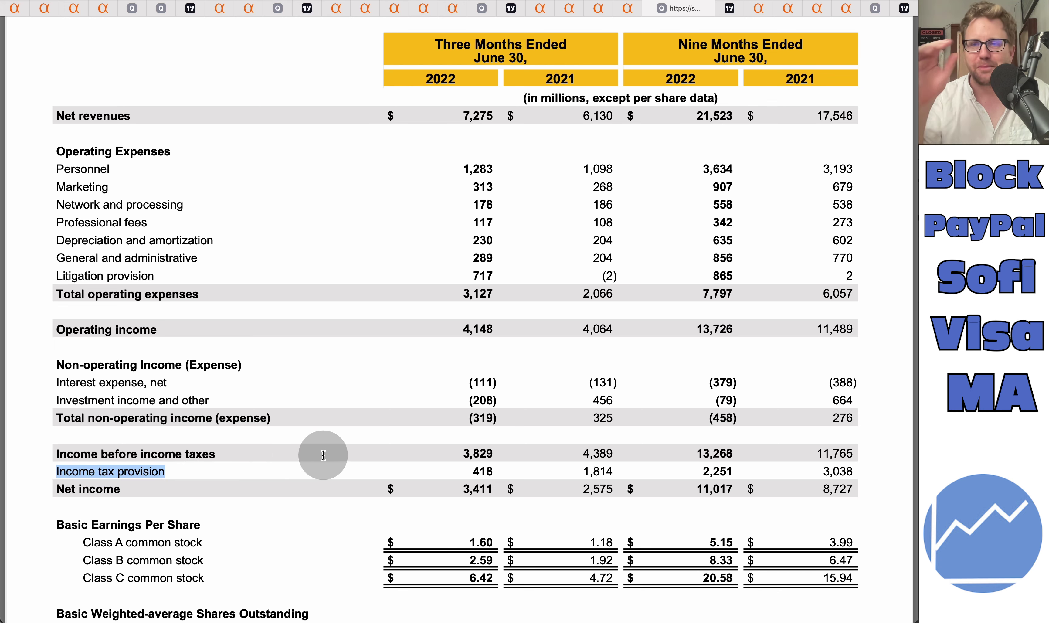
{"action": "left_click_drag", "start_coordinate": [581, 472], "coordinate": [615, 471]}
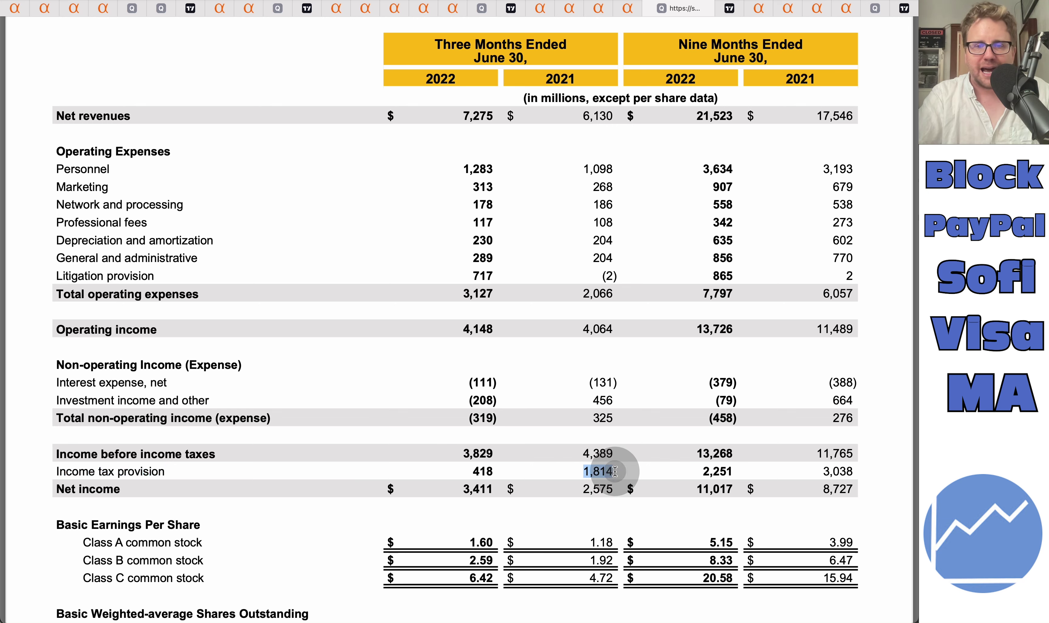
{"action": "left_click_drag", "start_coordinate": [495, 472], "coordinate": [470, 469]}
Compare the June 2022 quarter's operating income with the income tax provisions for both June quarters by highlighting the figures
{"action": "left_click", "coordinate": [570, 113]}
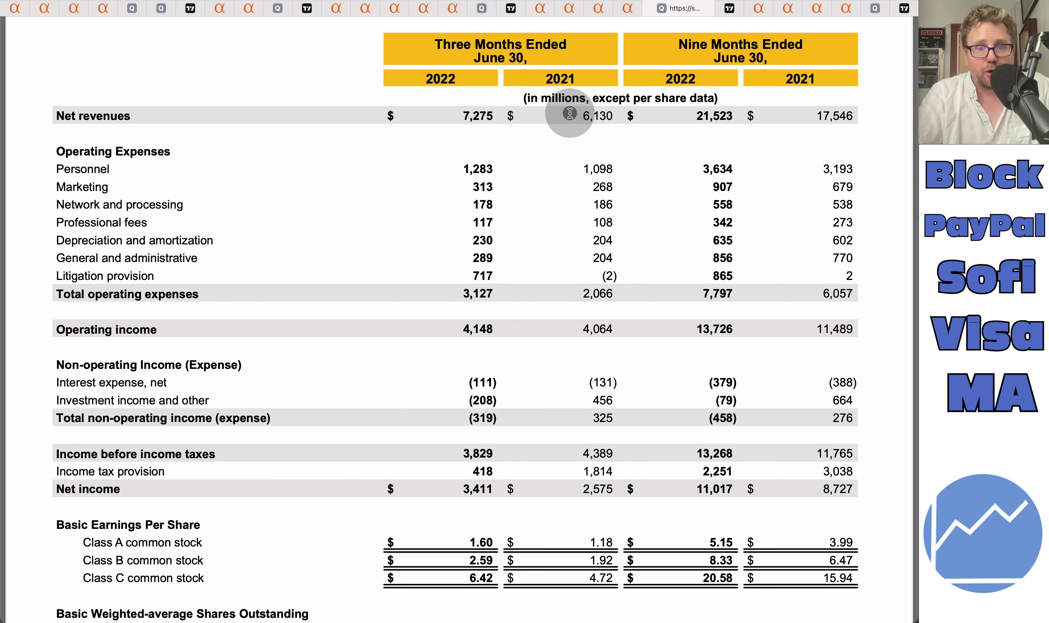
{"action": "left_click_drag", "start_coordinate": [503, 326], "coordinate": [463, 327]}
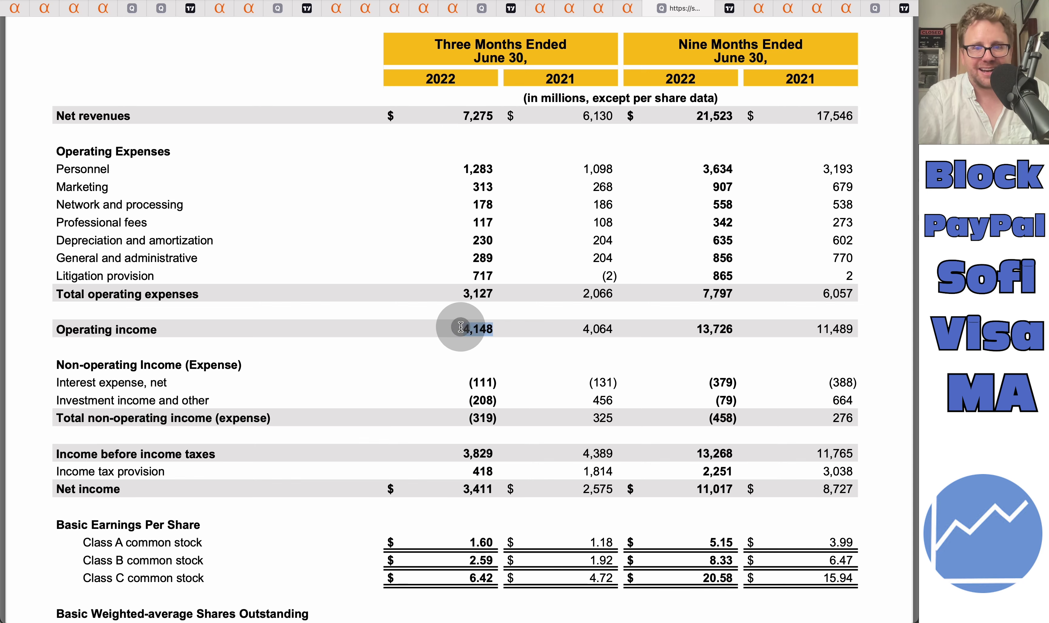
{"action": "left_click", "coordinate": [496, 474]}
{"action": "left_click_drag", "start_coordinate": [496, 474], "coordinate": [474, 473]}
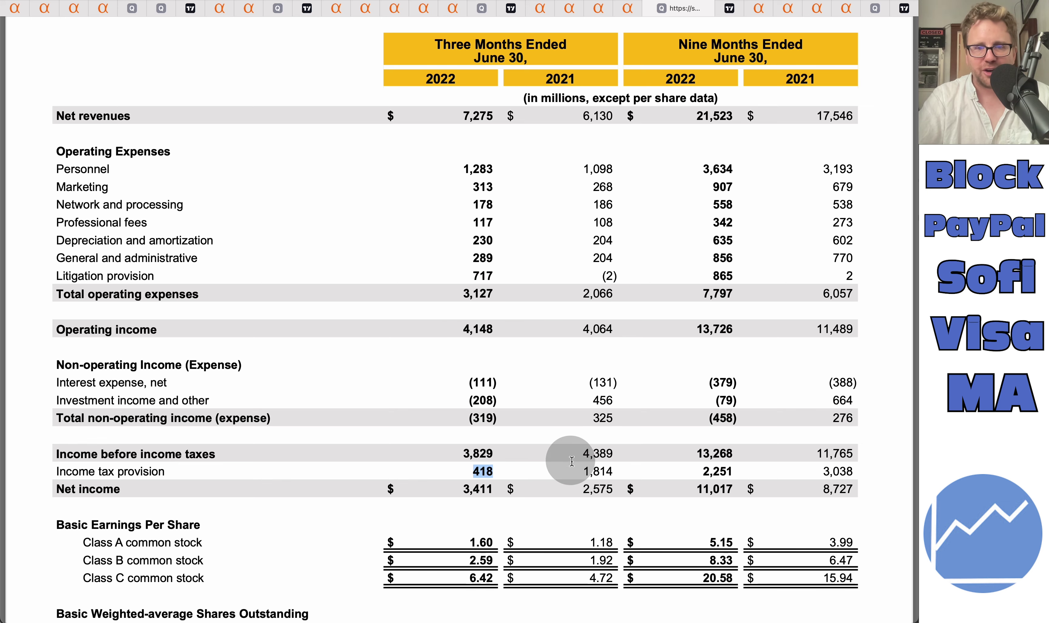
{"action": "left_click_drag", "start_coordinate": [580, 471], "coordinate": [629, 471]}
{"action": "left_click_drag", "start_coordinate": [496, 471], "coordinate": [470, 471]}
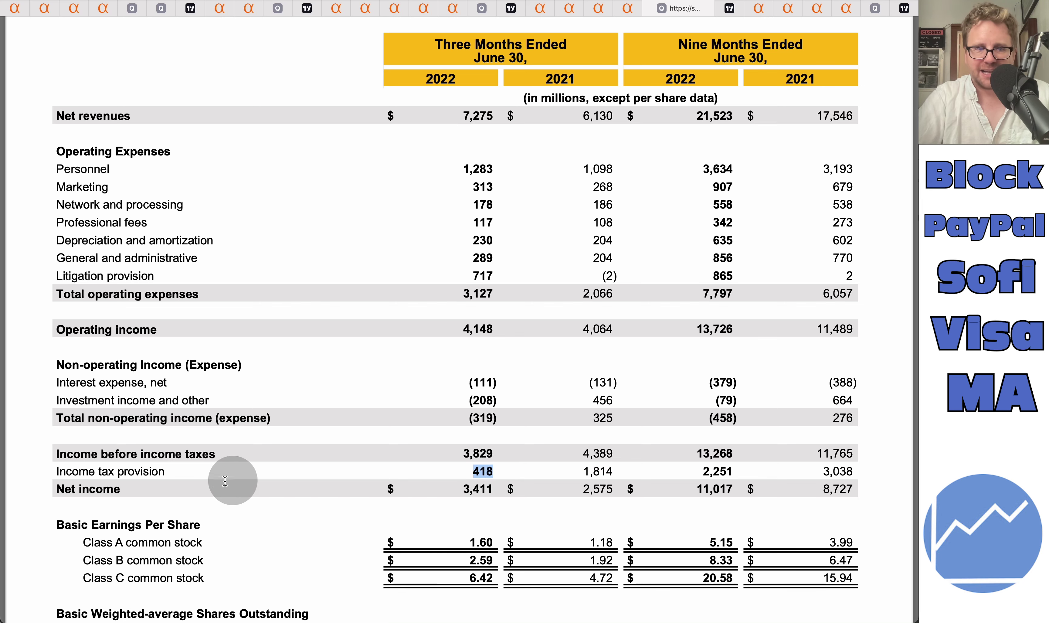
{"action": "left_click", "coordinate": [596, 116]}
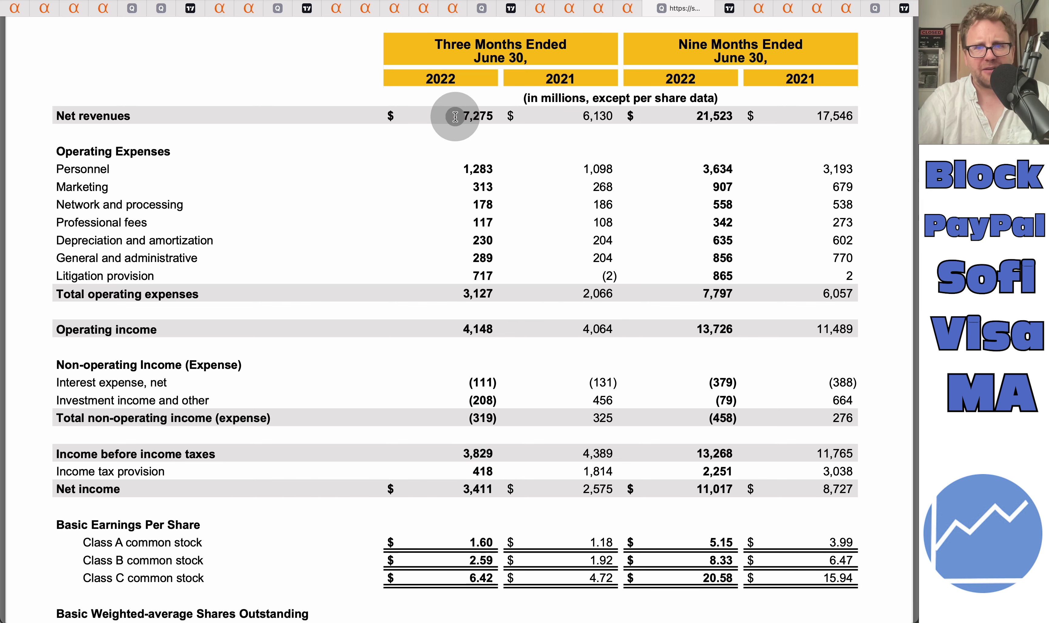
Highlight the operating income figures for the June 2021 and June 2022 quarters
{"action": "left_click_drag", "start_coordinate": [582, 329], "coordinate": [614, 327]}
{"action": "left_click_drag", "start_coordinate": [496, 328], "coordinate": [467, 328]}
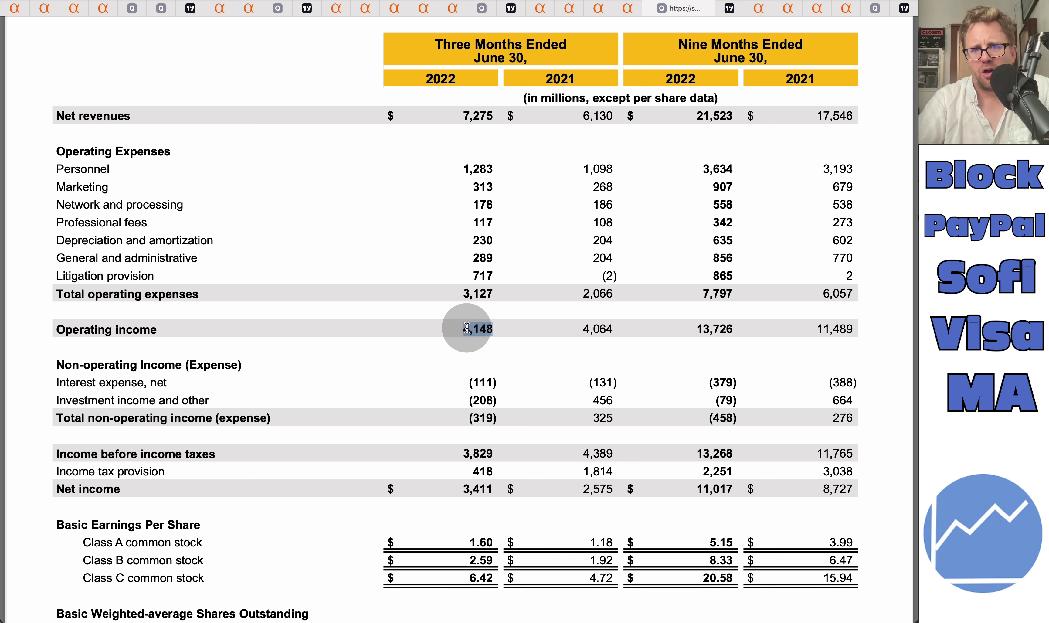
{"action": "left_click", "coordinate": [607, 328]}
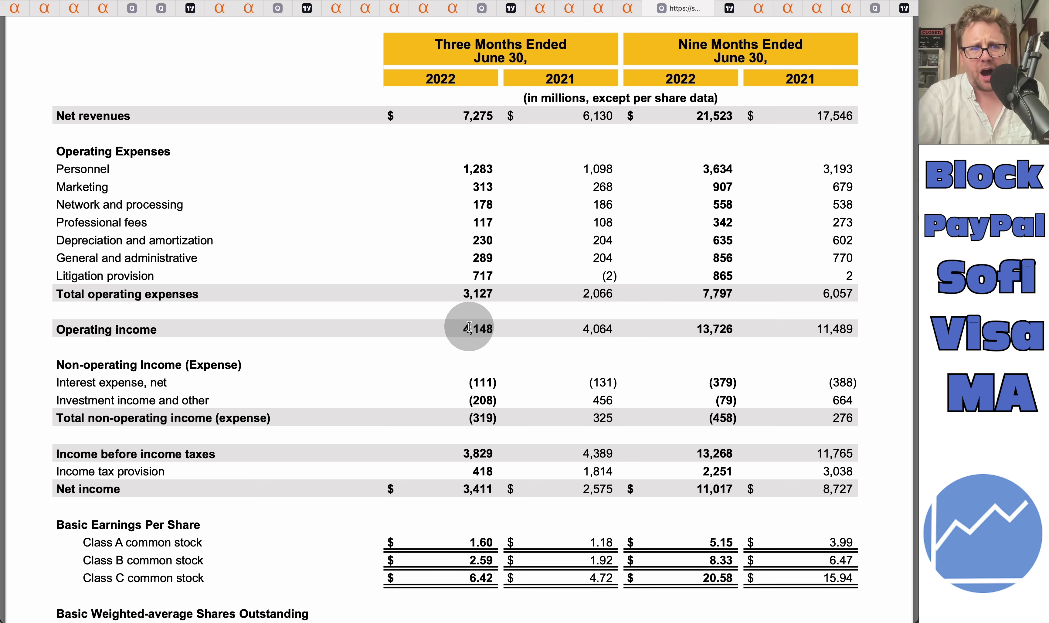
Compare the net income and income tax provision figures for both June quarters by highlighting them
{"action": "left_click_drag", "start_coordinate": [122, 488], "coordinate": [83, 489]}
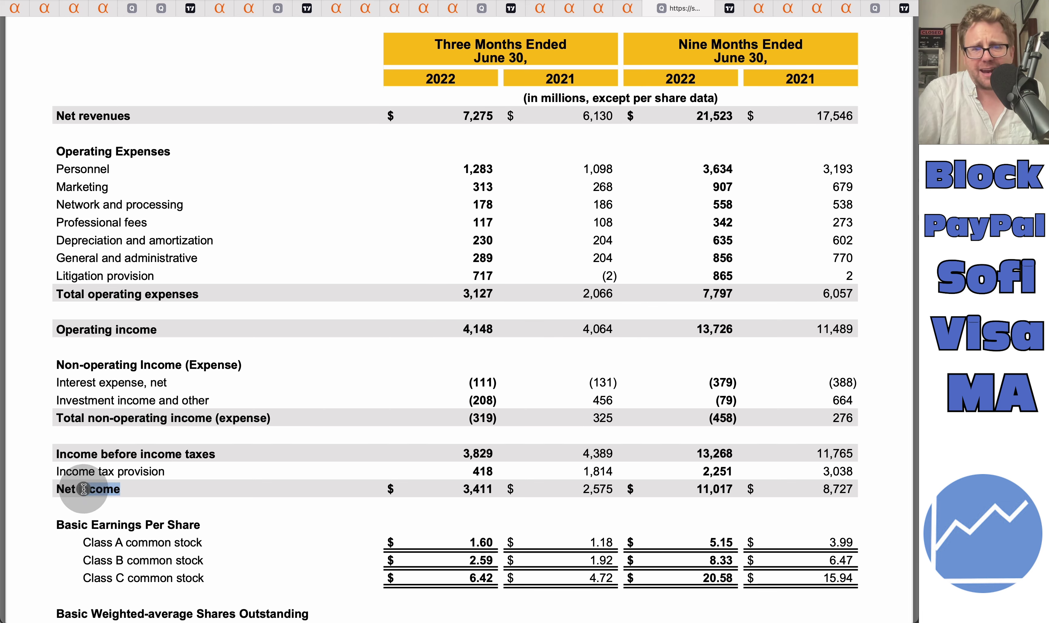
{"action": "left_click_drag", "start_coordinate": [616, 489], "coordinate": [582, 490]}
{"action": "left_click_drag", "start_coordinate": [494, 490], "coordinate": [466, 488]}
{"action": "left_click_drag", "start_coordinate": [581, 471], "coordinate": [614, 471]}
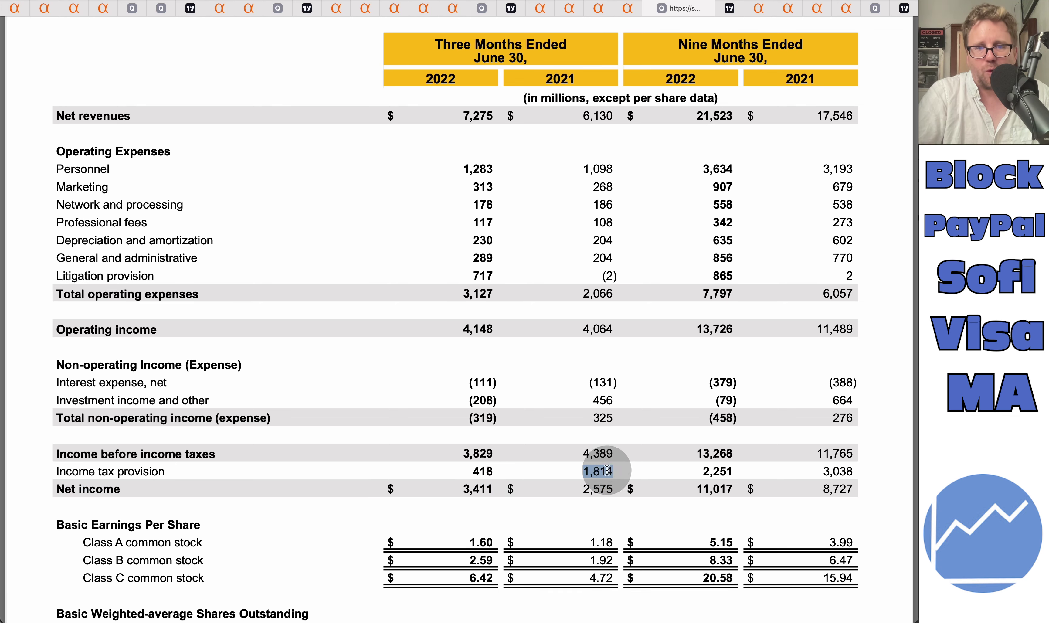
{"action": "left_click_drag", "start_coordinate": [499, 471], "coordinate": [459, 471]}
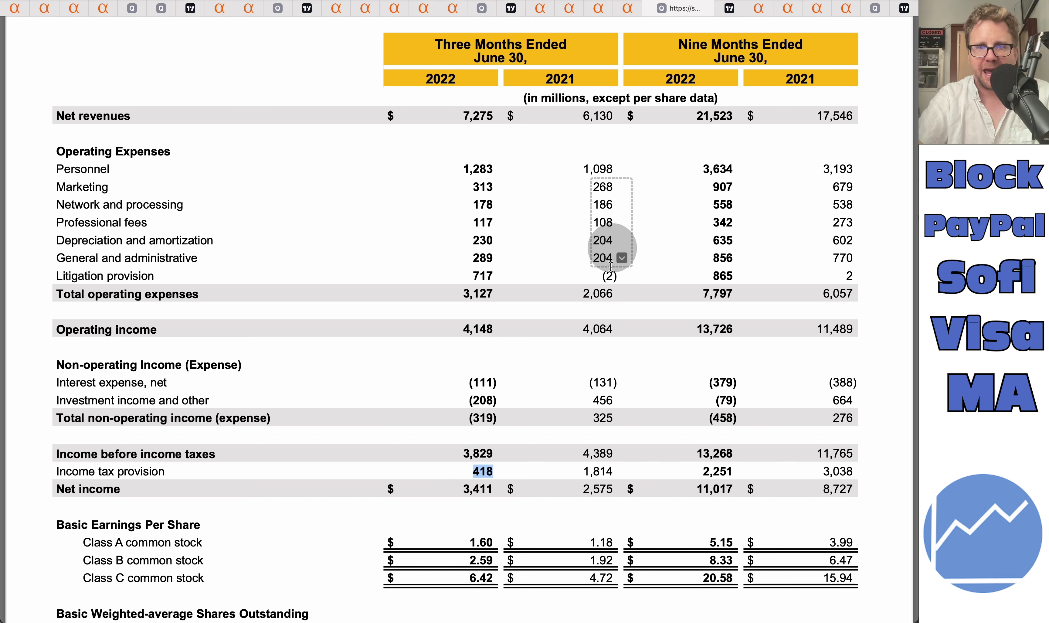
{"action": "mouse_move", "coordinate": [610, 384]}
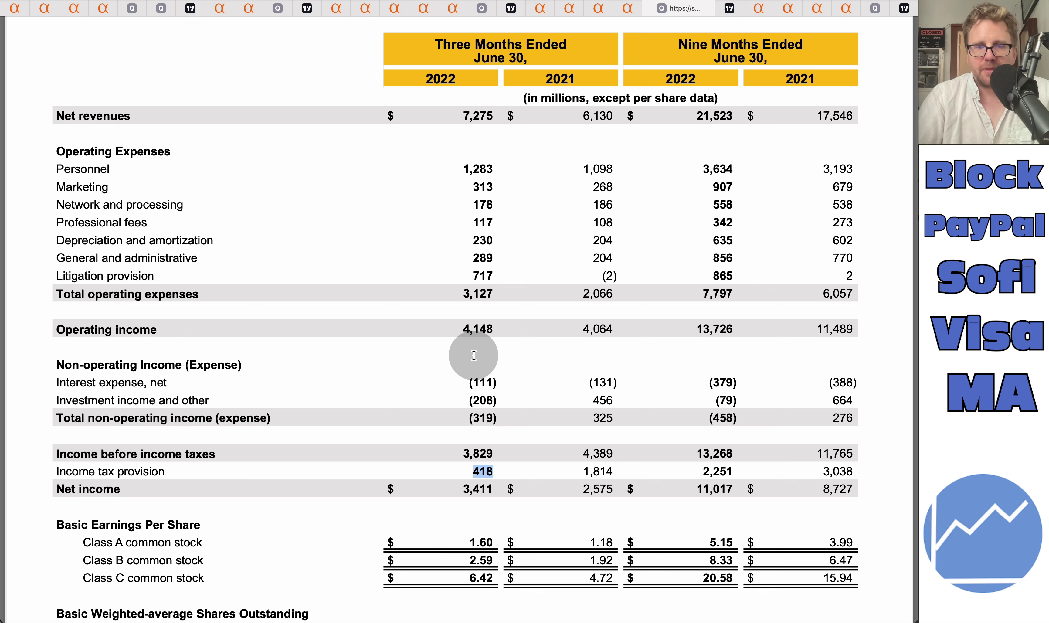
Highlight the June 2022 quarter's net income and the full operating income row
{"action": "left_click_drag", "start_coordinate": [158, 330], "coordinate": [53, 327]}
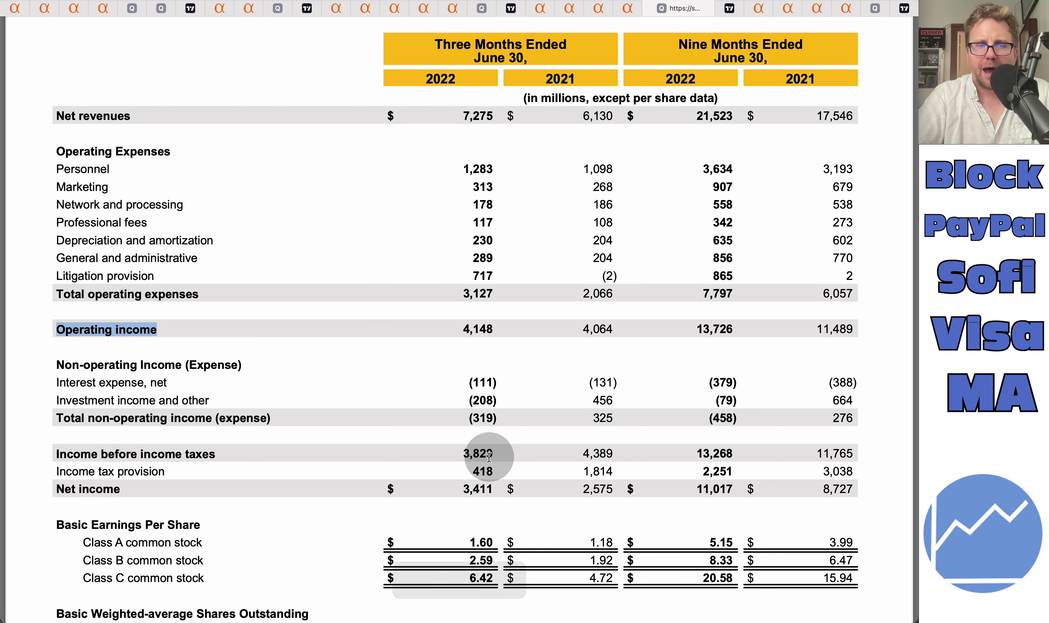
{"action": "left_click_drag", "start_coordinate": [460, 489], "coordinate": [495, 489]}
{"action": "left_click_drag", "start_coordinate": [166, 330], "coordinate": [29, 331]}
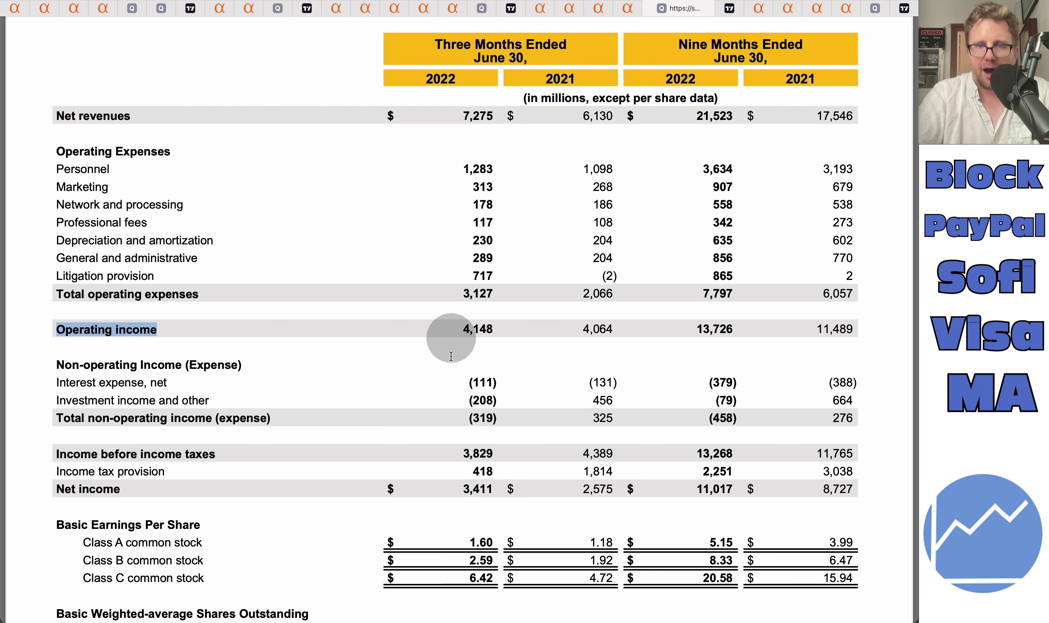
{"action": "left_click", "coordinate": [613, 327]}
{"action": "triple_click", "coordinate": [493, 327]}
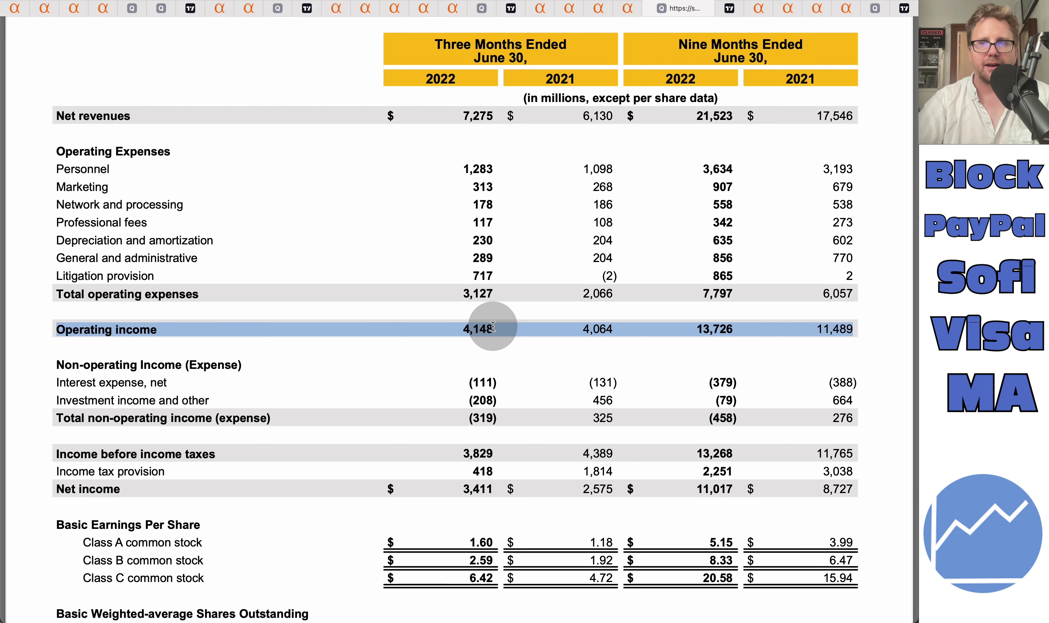
{"action": "scroll", "coordinate": [493, 327], "scroll_direction": "down", "scroll_amount": 2}
{"action": "scroll", "coordinate": [493, 326], "scroll_direction": "up", "scroll_amount": 3}
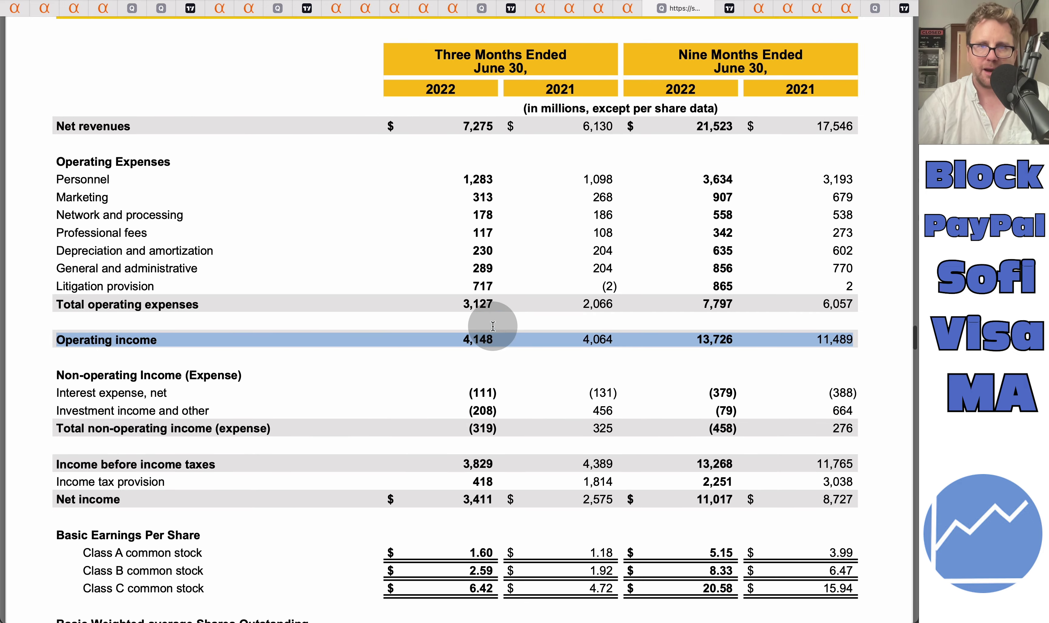
Switch to Visa's daily price chart and examine its multi-year price history against the drawn trend and support lines
{"action": "left_click", "coordinate": [730, 9]}
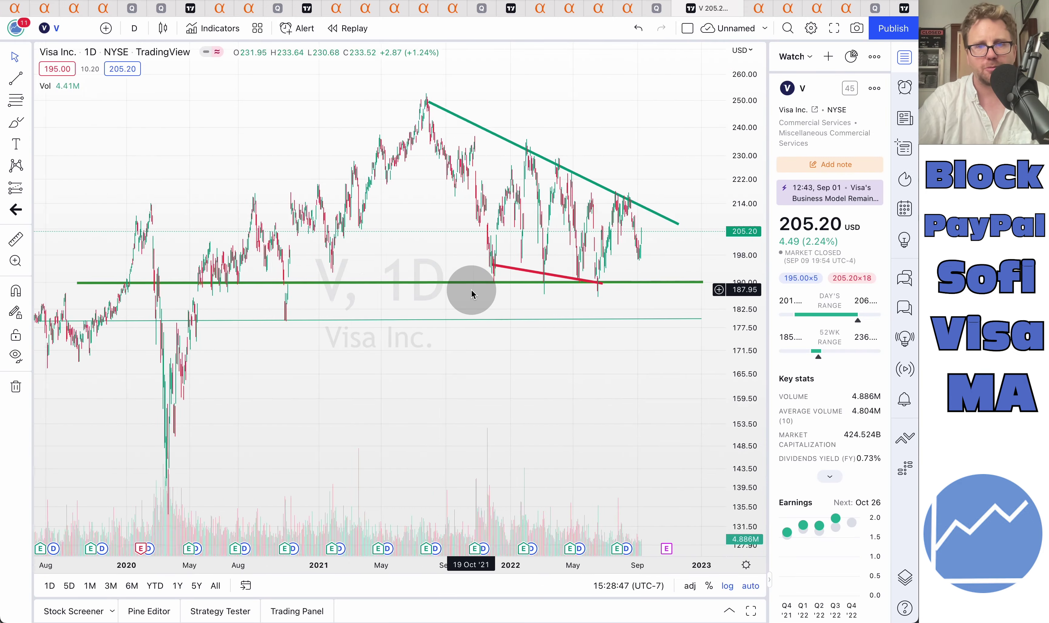
{"action": "scroll", "coordinate": [473, 294], "scroll_direction": "left", "scroll_amount": 5}
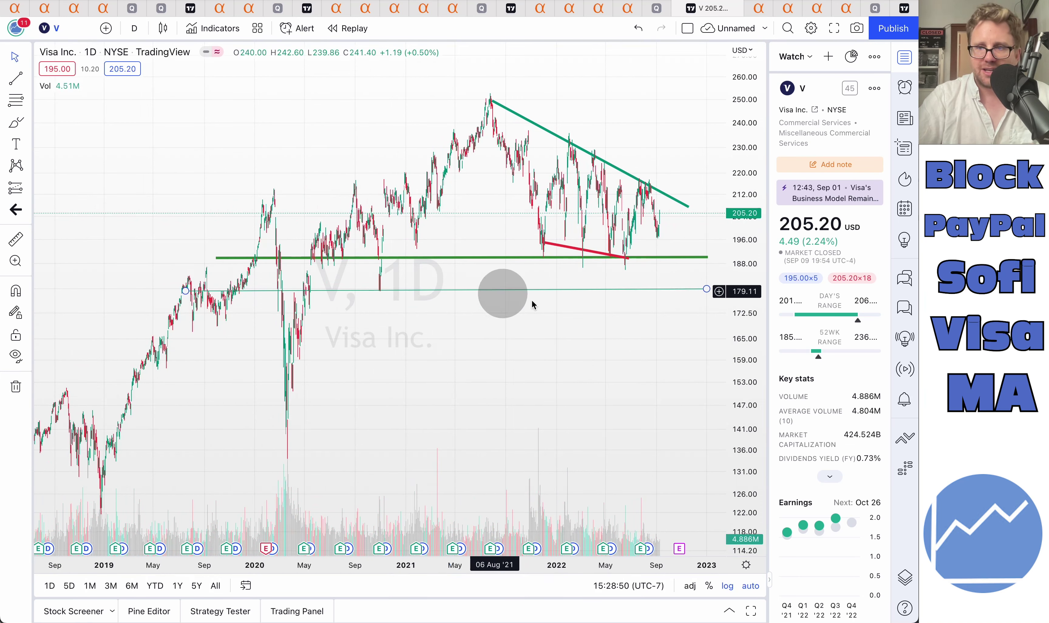
{"action": "mouse_move", "coordinate": [680, 552]}
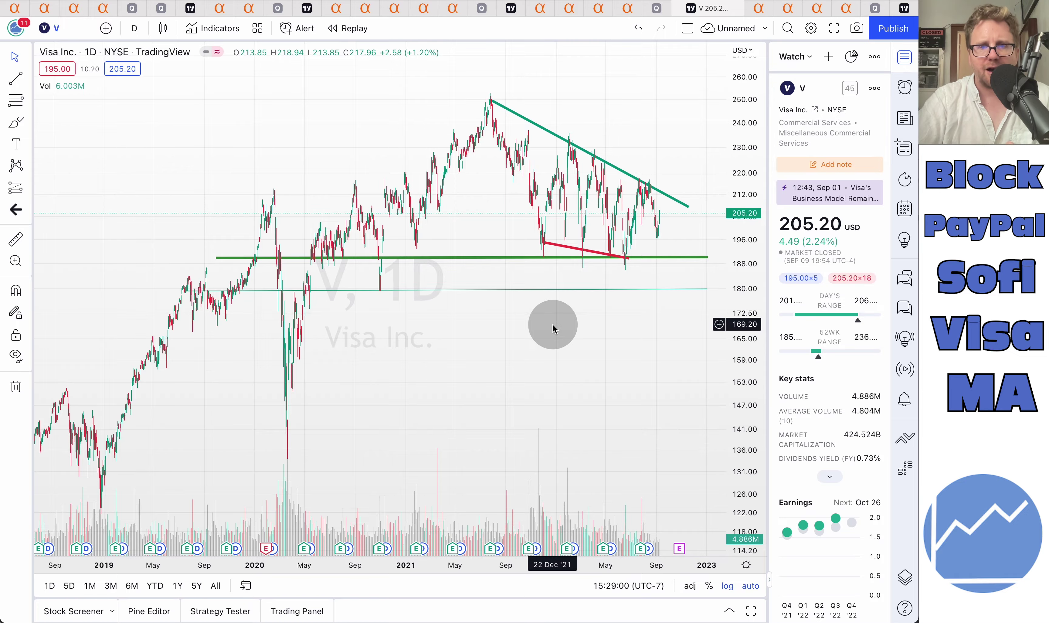
{"action": "scroll", "coordinate": [553, 328], "scroll_direction": "down", "scroll_amount": 6}
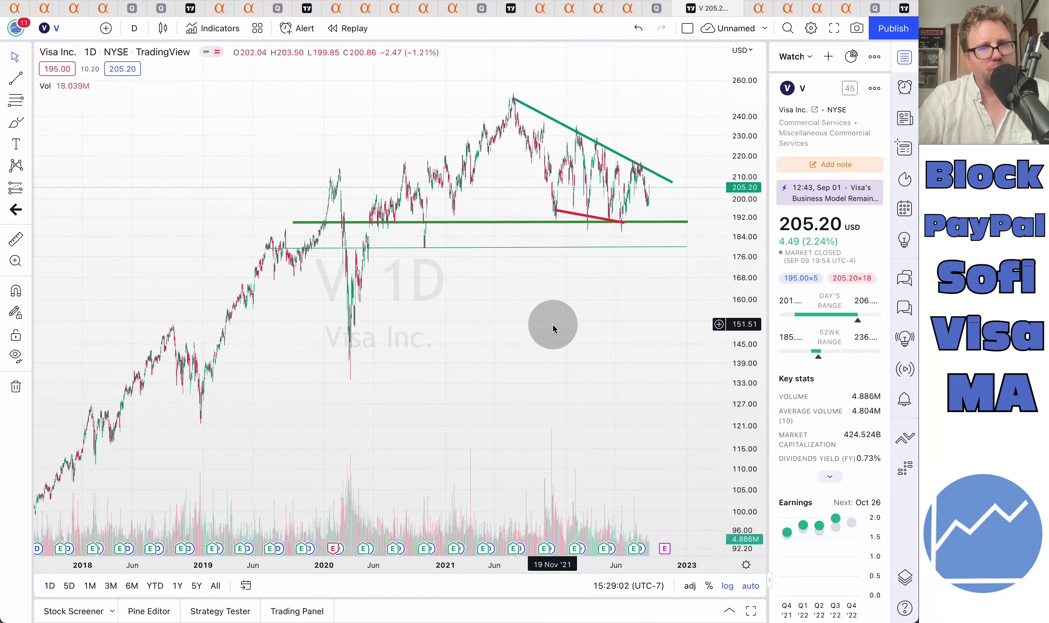
{"action": "scroll", "coordinate": [553, 328], "scroll_direction": "down", "scroll_amount": 6}
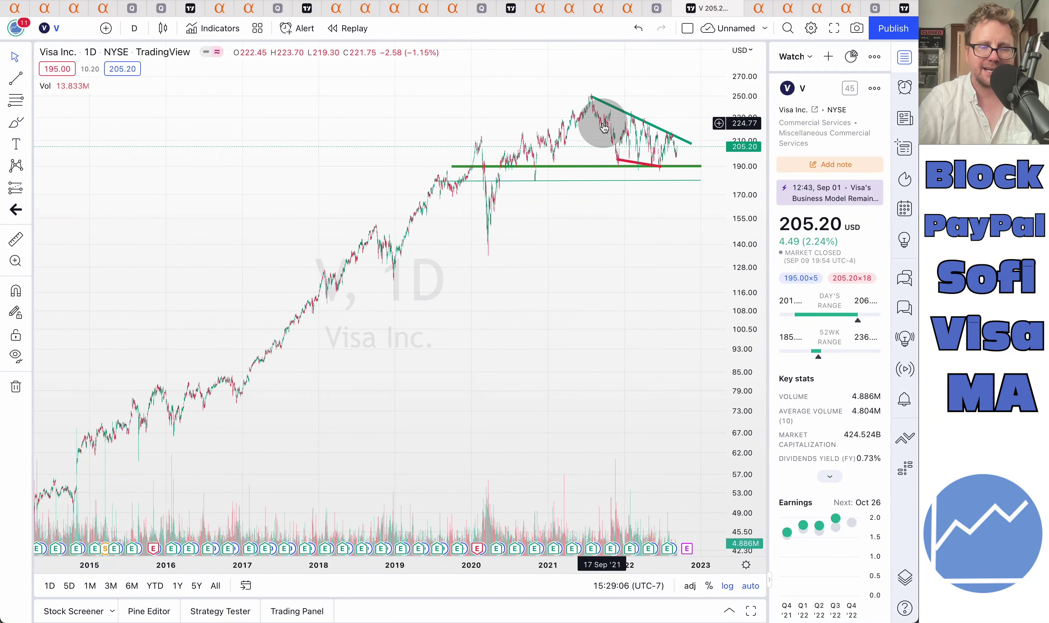
{"action": "scroll", "coordinate": [632, 172], "scroll_direction": "up", "scroll_amount": 5}
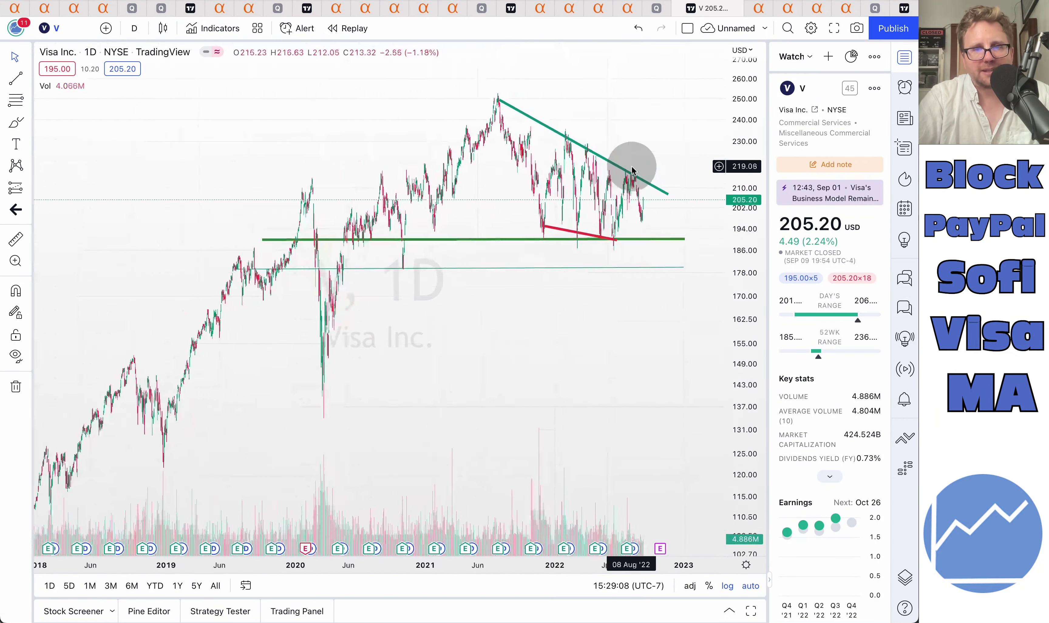
{"action": "scroll", "coordinate": [632, 170], "scroll_direction": "up", "scroll_amount": 2}
{"action": "left_click", "coordinate": [638, 258]}
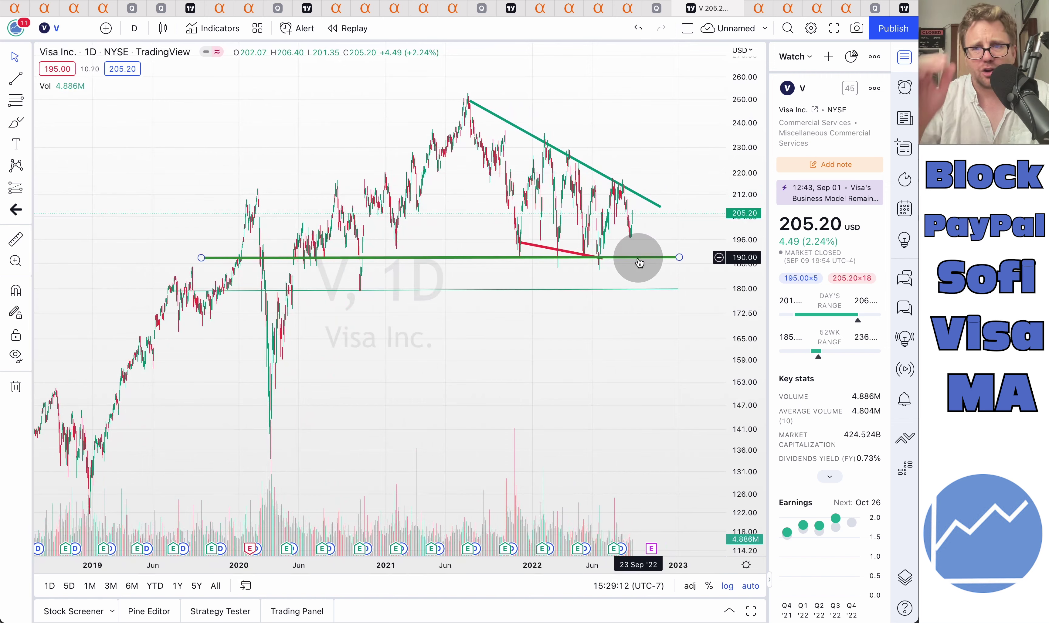
Reposition the short red trend line to rise from the June 2022 low at about 189.72 to about 203.27 in November 2022
{"action": "left_click", "coordinate": [633, 216]}
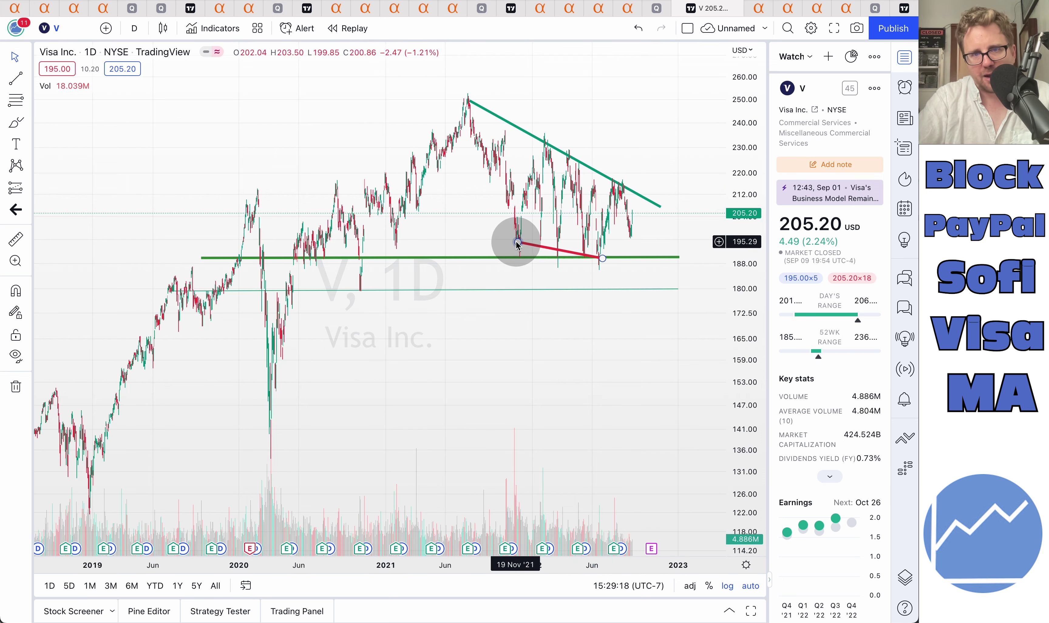
{"action": "left_click", "coordinate": [601, 259]}
{"action": "left_click_drag", "start_coordinate": [602, 259], "coordinate": [659, 219]}
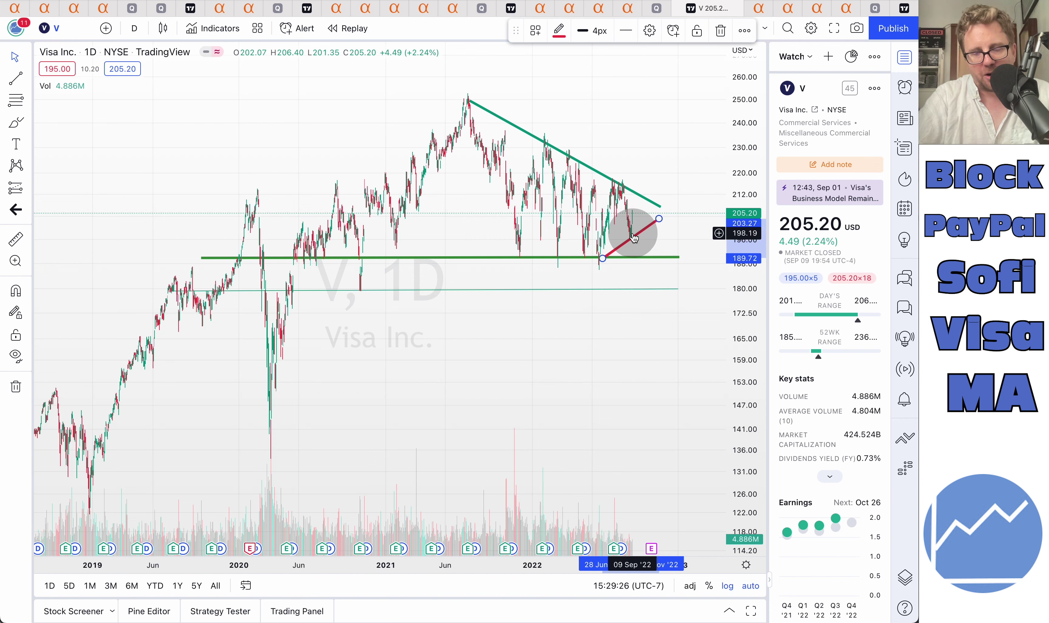
Draw a vertical trend line in late September 2022 from about 205.64 up to about 220.23
{"action": "left_click", "coordinate": [16, 78]}
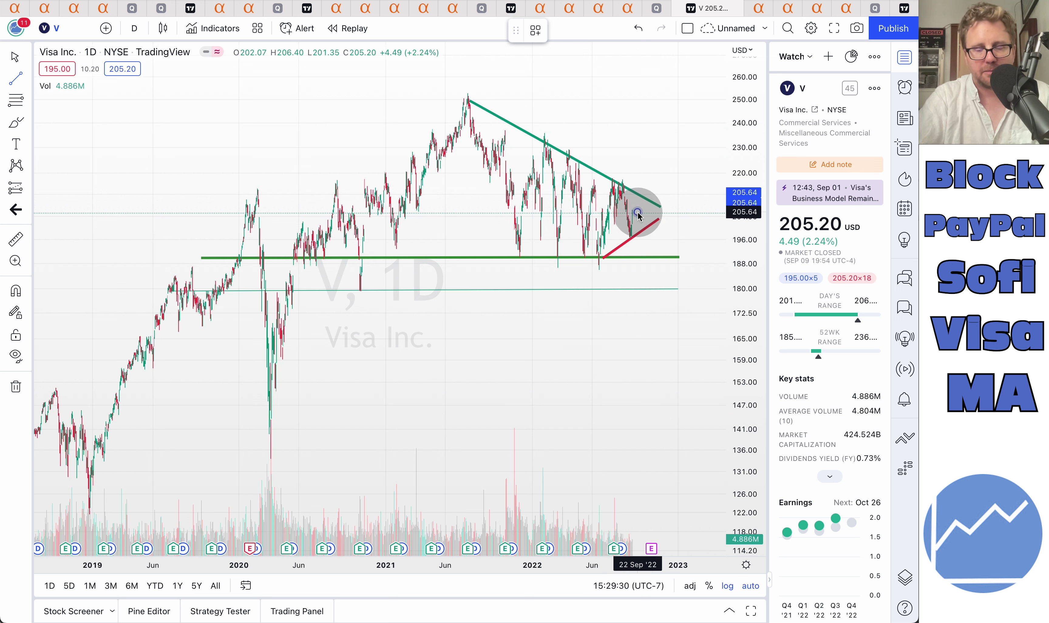
{"action": "left_click_drag", "start_coordinate": [637, 215], "coordinate": [638, 193]}
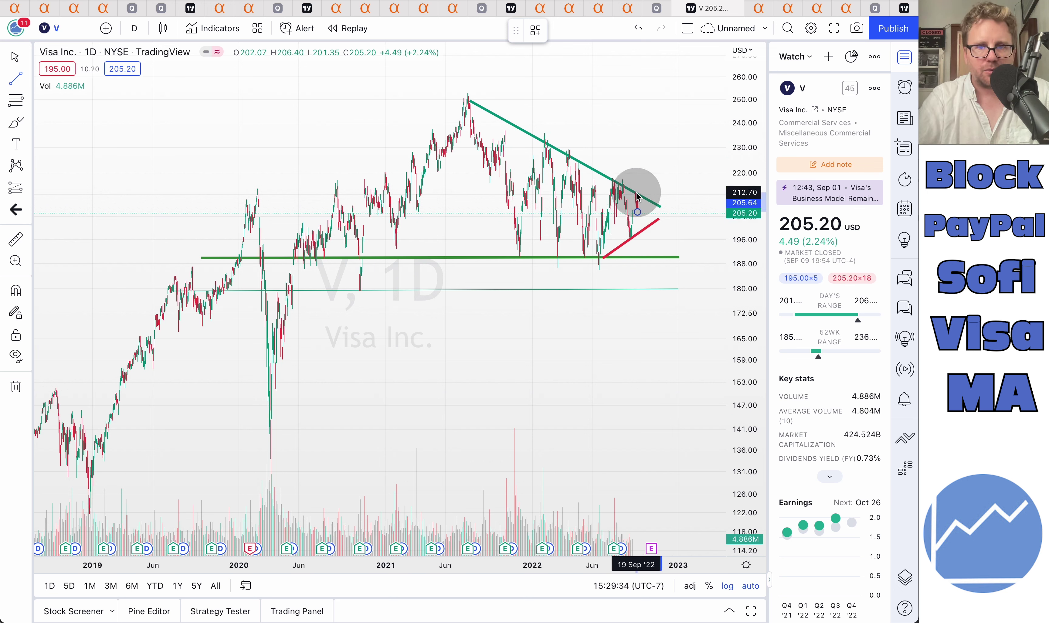
{"action": "left_click_drag", "start_coordinate": [637, 196], "coordinate": [638, 194]}
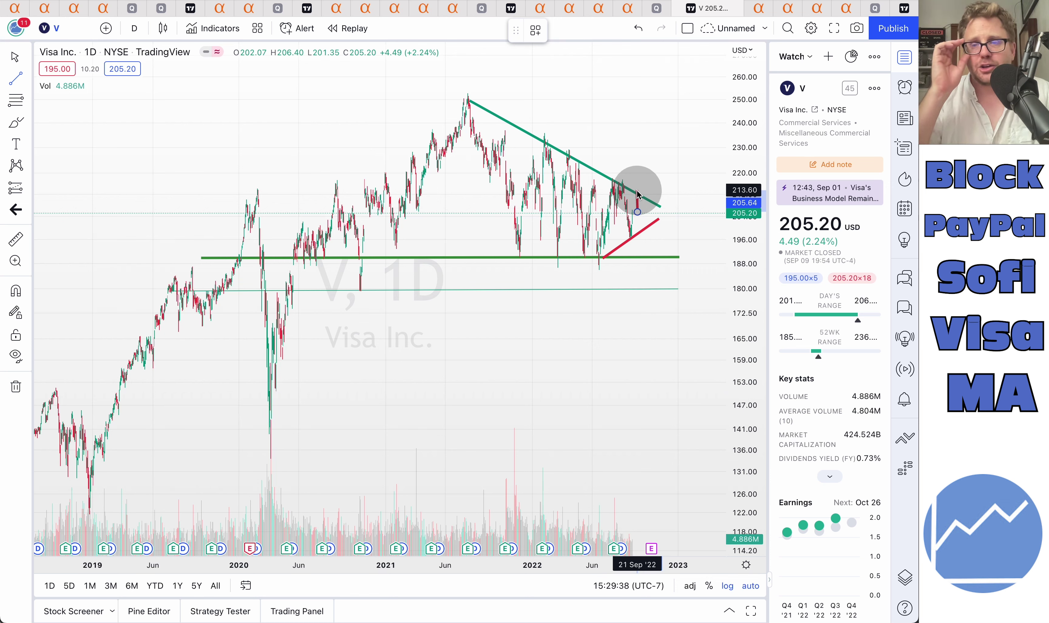
{"action": "left_click_drag", "start_coordinate": [638, 193], "coordinate": [638, 173]}
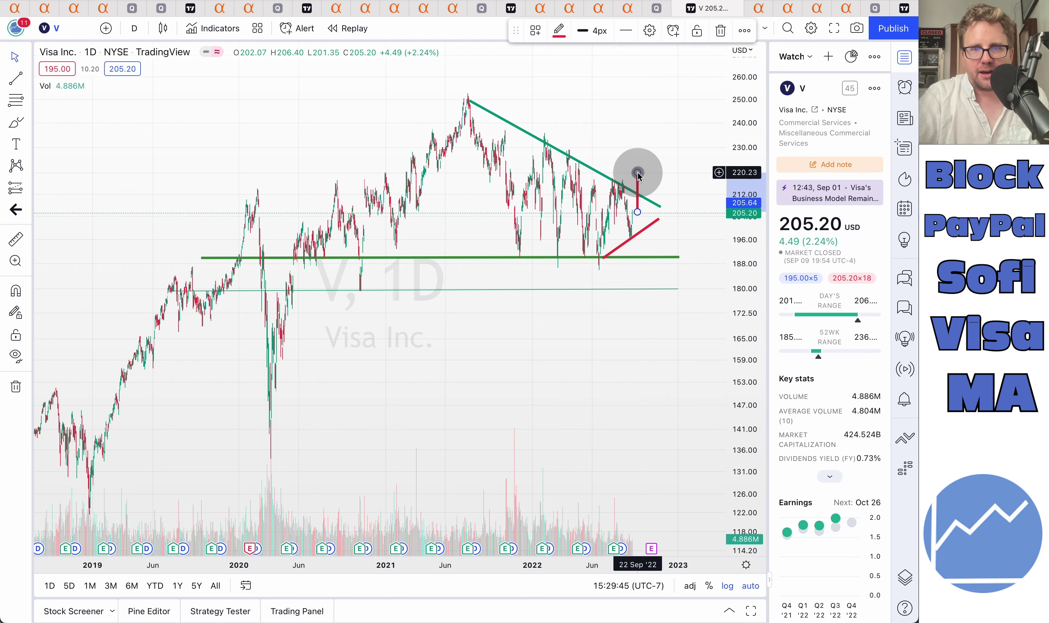
Delete the descending green trend line and raise the vertical red line's upper end to about 220.93
{"action": "left_click", "coordinate": [619, 187]}
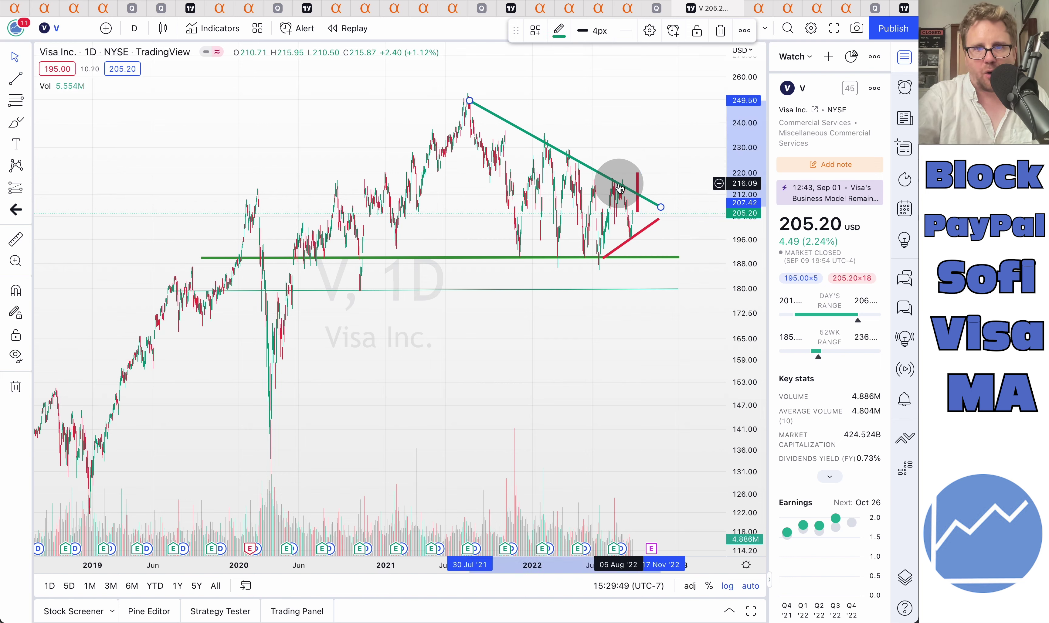
{"action": "key", "text": "Delete"}
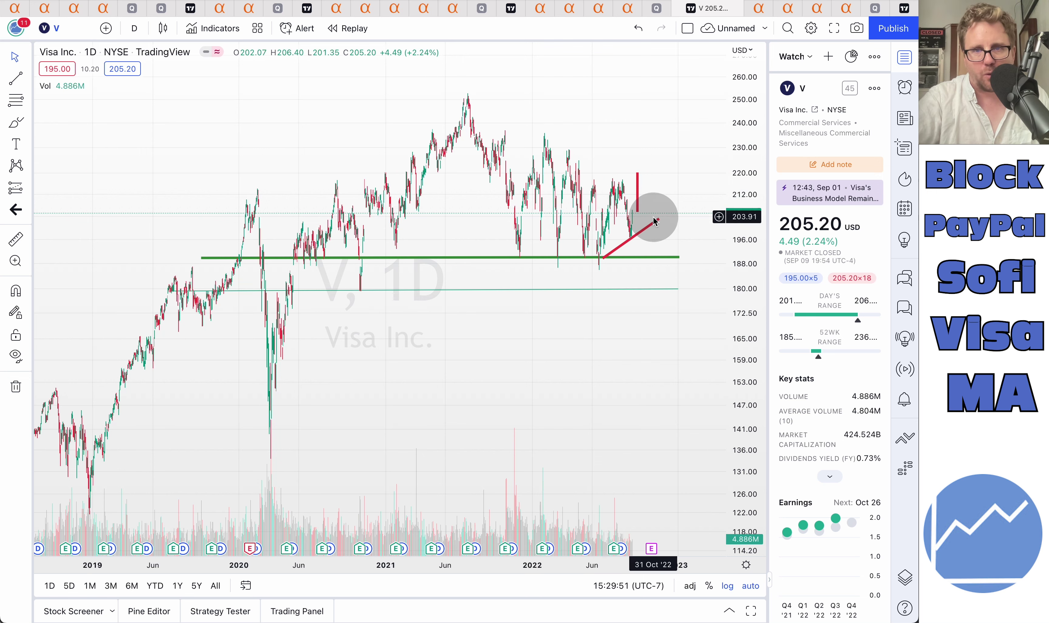
{"action": "mouse_move", "coordinate": [637, 173]}
{"action": "left_mouse_down"}
{"action": "mouse_move", "coordinate": [618, 179]}
{"action": "mouse_move", "coordinate": [620, 190]}
{"action": "mouse_move", "coordinate": [611, 183]}
{"action": "mouse_move", "coordinate": [638, 174]}
{"action": "left_mouse_up"}
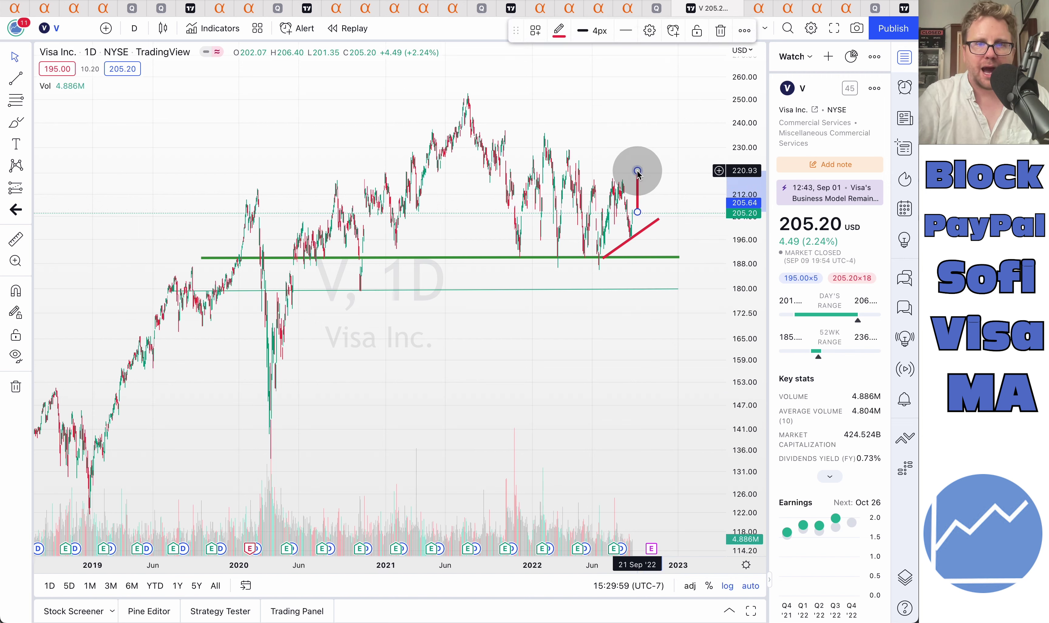
Draw a falling red trend line from about 220.93 in late October 2022 to about 206.73 in November 2022
{"action": "left_click", "coordinate": [652, 171]}
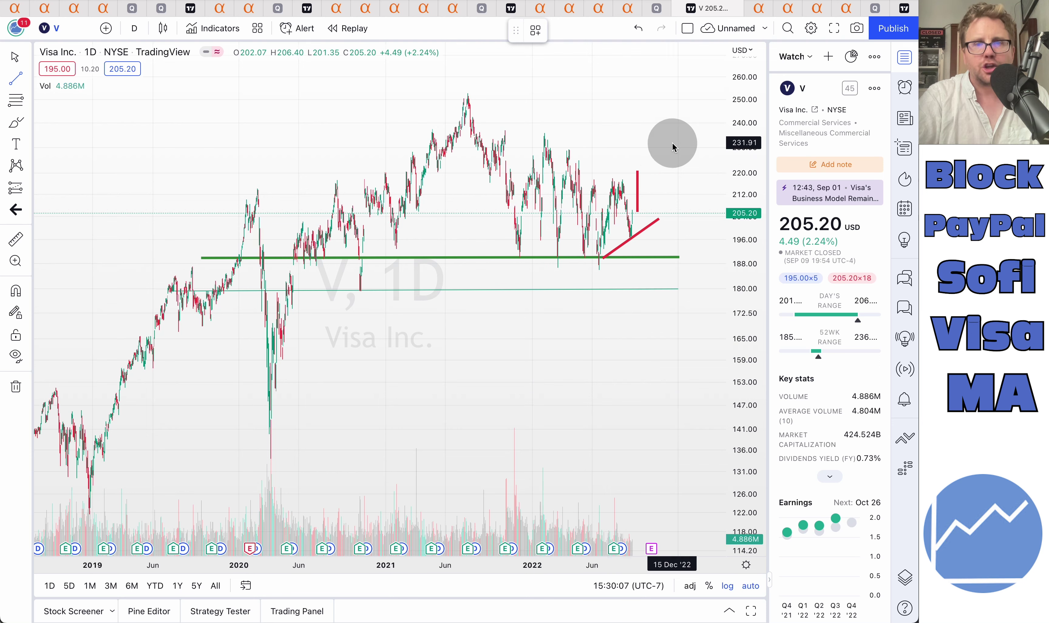
{"action": "left_click", "coordinate": [654, 173]}
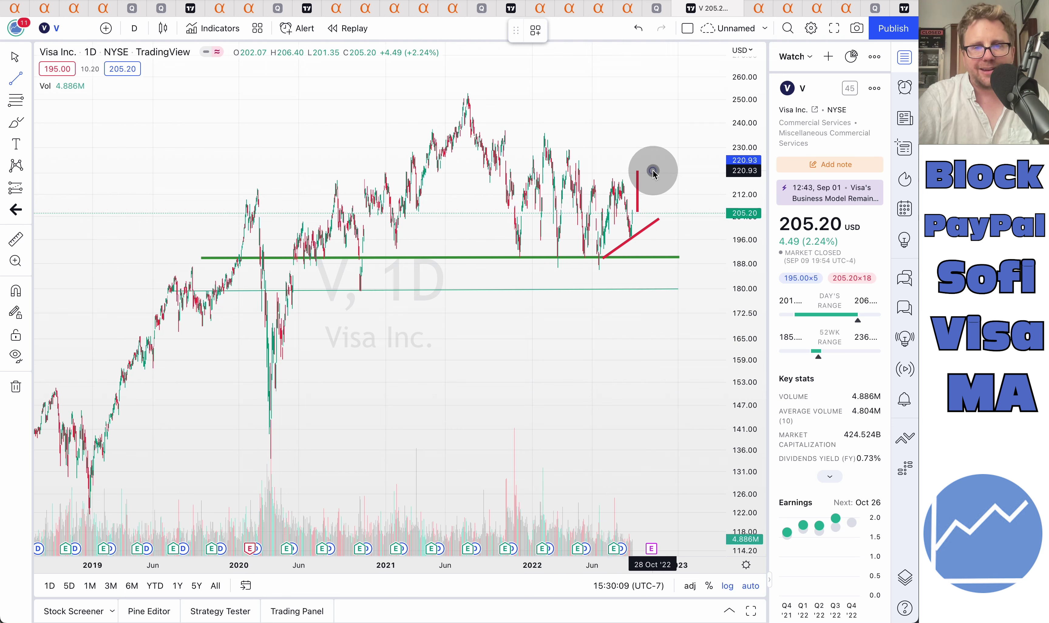
{"action": "left_click", "coordinate": [664, 209]}
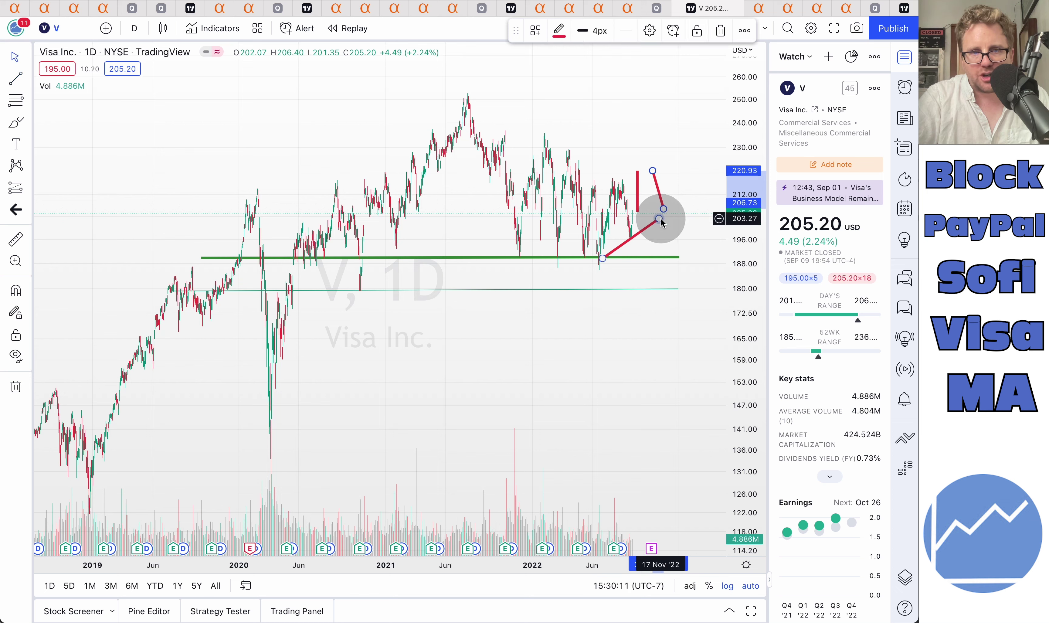
Extend the rising red trend line into early 2023, running from about 188.52 to 211.58, and colour it dark purple
{"action": "left_click_drag", "start_coordinate": [659, 218], "coordinate": [701, 192]}
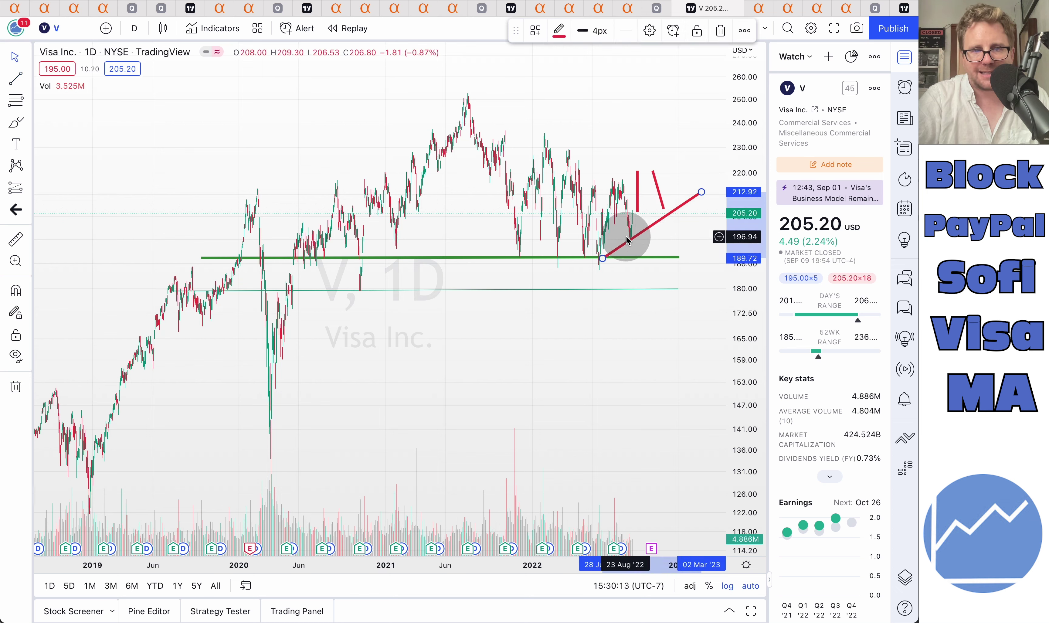
{"action": "left_click", "coordinate": [559, 30]}
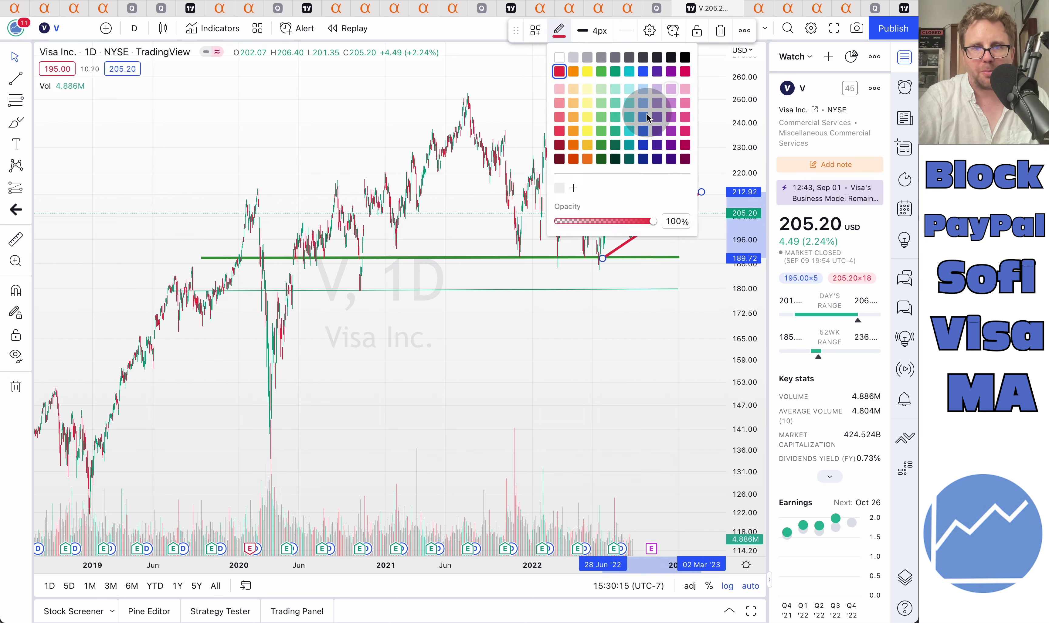
{"action": "left_click", "coordinate": [672, 160]}
{"action": "mouse_move", "coordinate": [651, 227]}
{"action": "left_mouse_down"}
{"action": "mouse_move", "coordinate": [676, 211]}
{"action": "mouse_move", "coordinate": [649, 230]}
{"action": "left_mouse_up"}
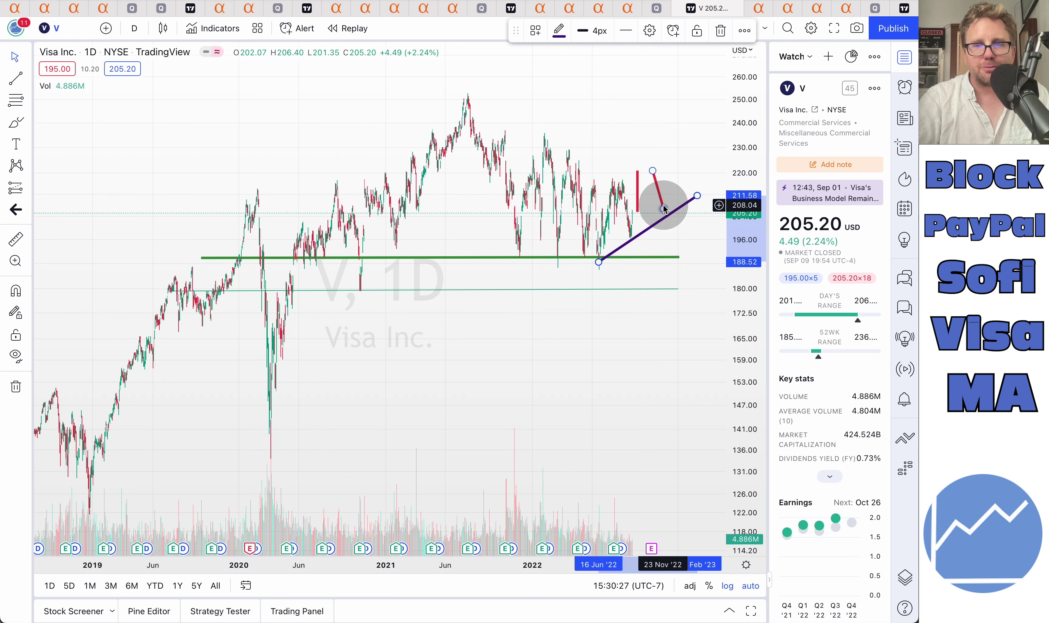
Extend the falling red line's lower end through the purple trend line to the thick green support line in early December 2022
{"action": "key", "text": "Escape"}
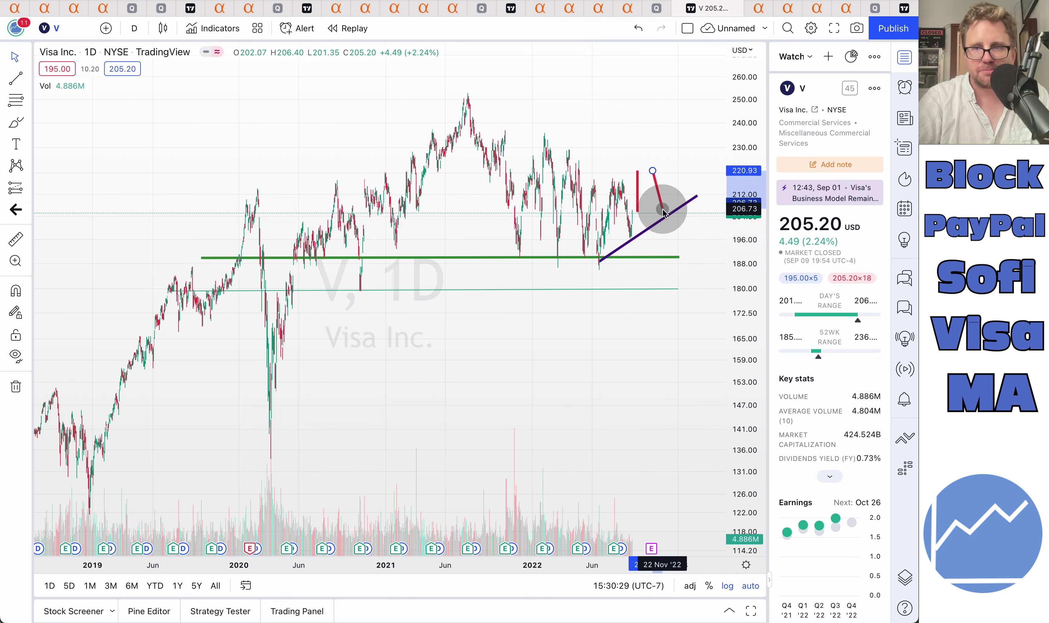
{"action": "left_click", "coordinate": [665, 216]}
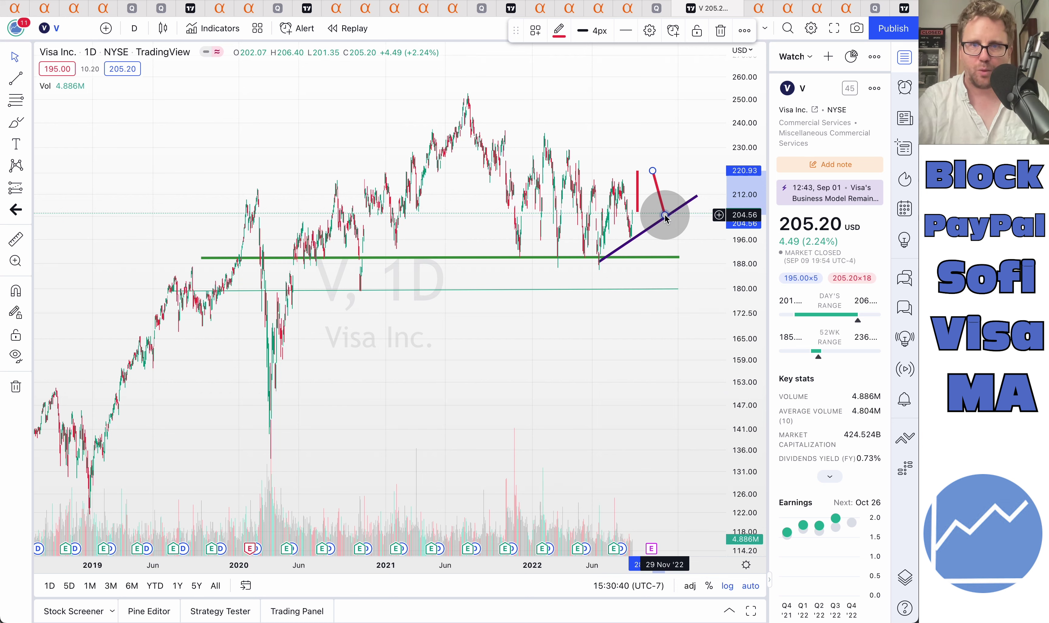
{"action": "left_click_drag", "start_coordinate": [667, 218], "coordinate": [669, 255]}
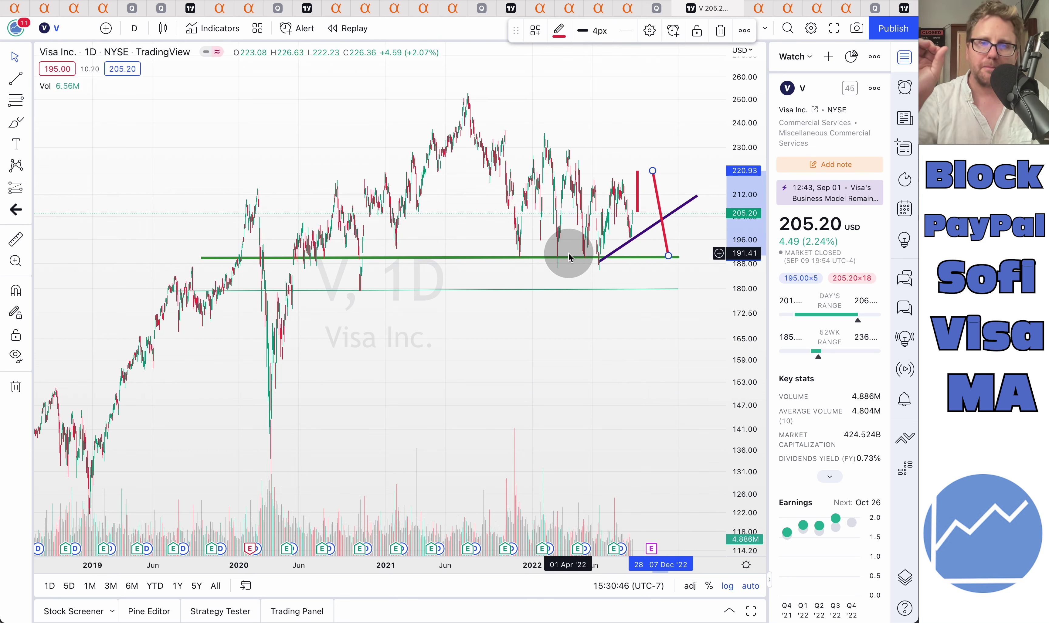
Reshape the vertical red line into a descending trend line from the July 2021 peak at about 252.06, across the lower highs, into 2023
{"action": "mouse_move", "coordinate": [638, 172]}
{"action": "left_mouse_down"}
{"action": "mouse_move", "coordinate": [636, 161]}
{"action": "mouse_move", "coordinate": [638, 174]}
{"action": "mouse_move", "coordinate": [468, 95]}
{"action": "left_mouse_up"}
{"action": "left_click", "coordinate": [636, 210]}
{"action": "left_click_drag", "start_coordinate": [635, 211], "coordinate": [641, 195]}
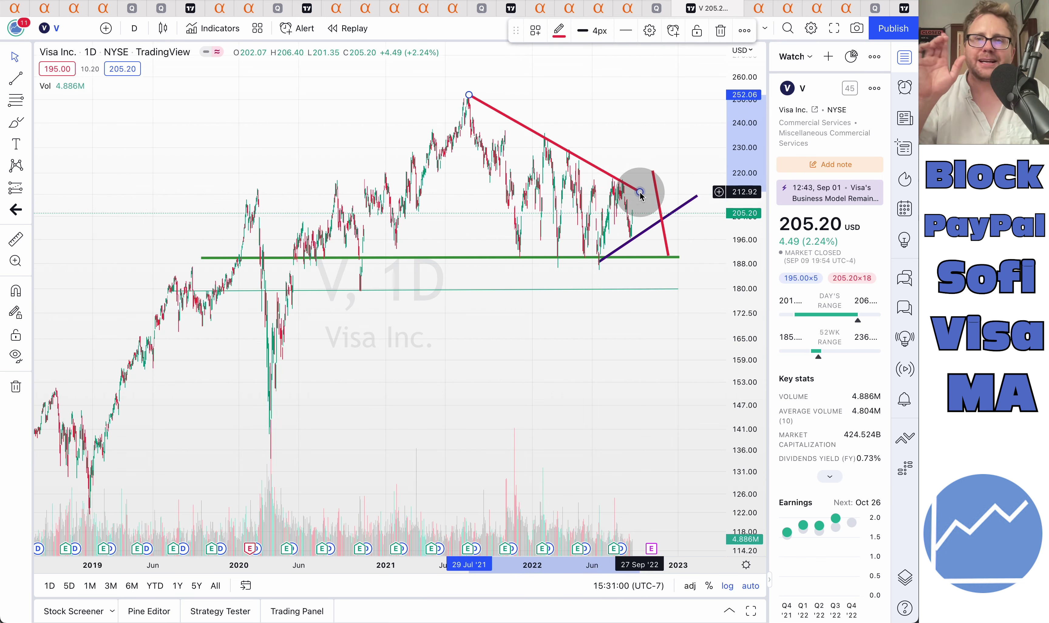
{"action": "scroll", "coordinate": [641, 194], "scroll_direction": "right", "scroll_amount": 3}
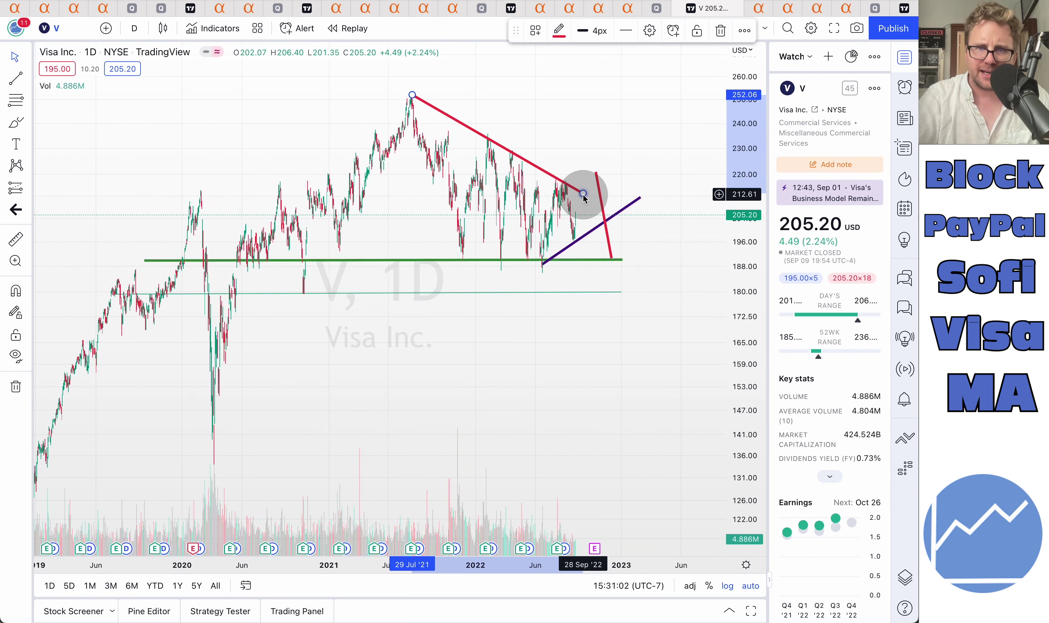
{"action": "left_click_drag", "start_coordinate": [590, 196], "coordinate": [693, 251]}
Reposition the short falling red line to drop from the thick green support at about 190.06 to 159.65 in early December 2022
{"action": "mouse_move", "coordinate": [609, 237]}
{"action": "left_mouse_down"}
{"action": "mouse_move", "coordinate": [621, 321]}
{"action": "mouse_move", "coordinate": [621, 347]}
{"action": "mouse_move", "coordinate": [609, 348]}
{"action": "left_mouse_up"}
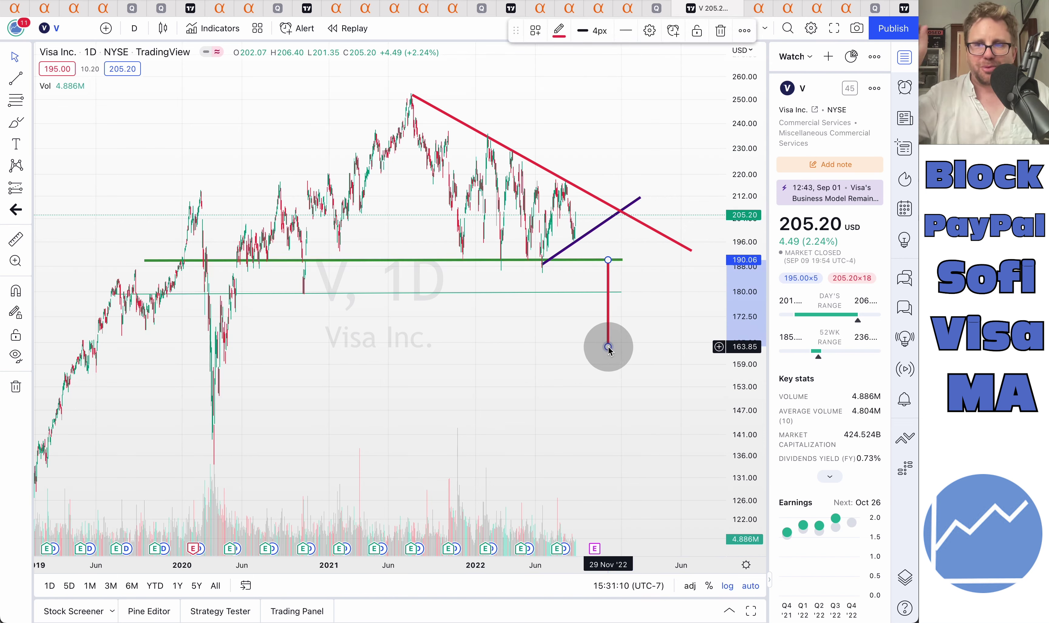
{"action": "mouse_move", "coordinate": [609, 348]}
{"action": "left_mouse_down"}
{"action": "mouse_move", "coordinate": [607, 266]}
{"action": "mouse_move", "coordinate": [386, 265]}
{"action": "mouse_move", "coordinate": [586, 270]}
{"action": "mouse_move", "coordinate": [582, 283]}
{"action": "mouse_move", "coordinate": [599, 298]}
{"action": "mouse_move", "coordinate": [133, 278]}
{"action": "mouse_move", "coordinate": [510, 258]}
{"action": "mouse_move", "coordinate": [583, 258]}
{"action": "mouse_move", "coordinate": [584, 274]}
{"action": "mouse_move", "coordinate": [617, 261]}
{"action": "mouse_move", "coordinate": [610, 365]}
{"action": "left_mouse_up"}
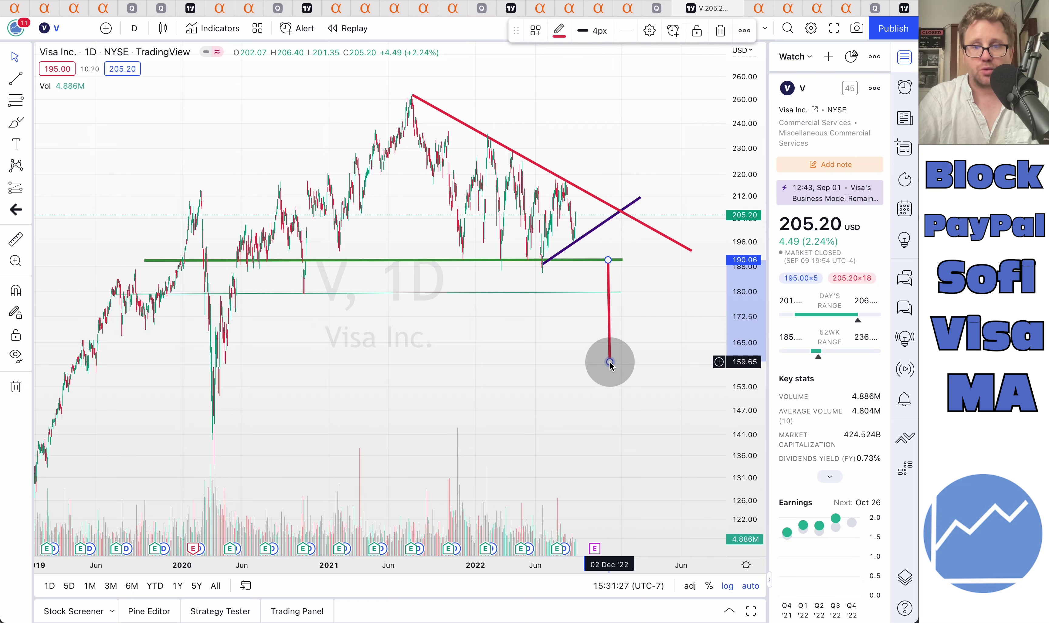
{"action": "scroll", "coordinate": [610, 364], "scroll_direction": "down", "scroll_amount": 5}
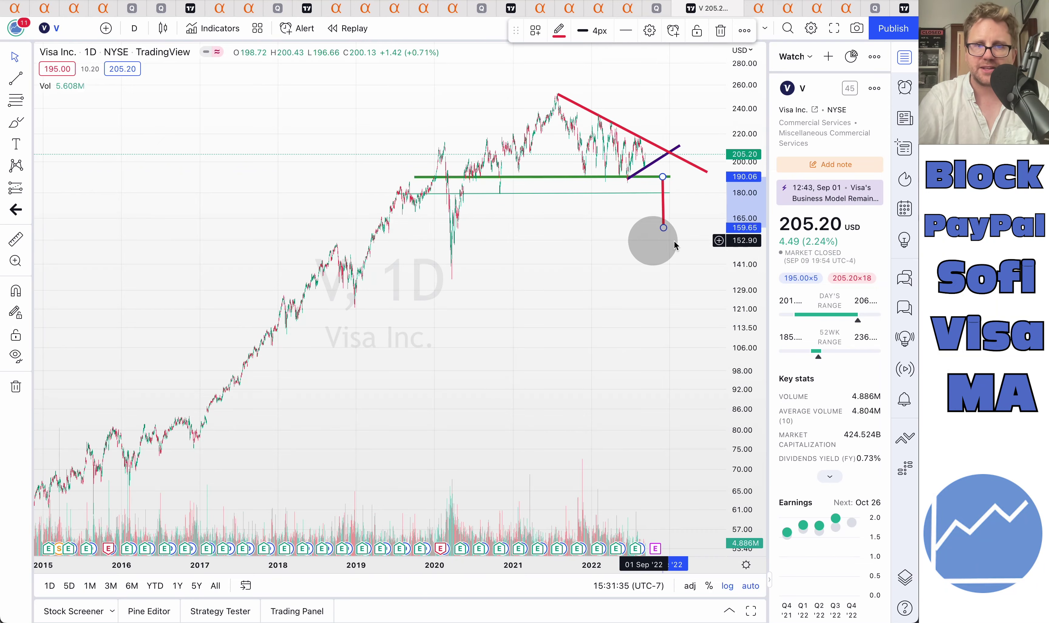
{"action": "scroll", "coordinate": [684, 237], "scroll_direction": "up", "scroll_amount": 5}
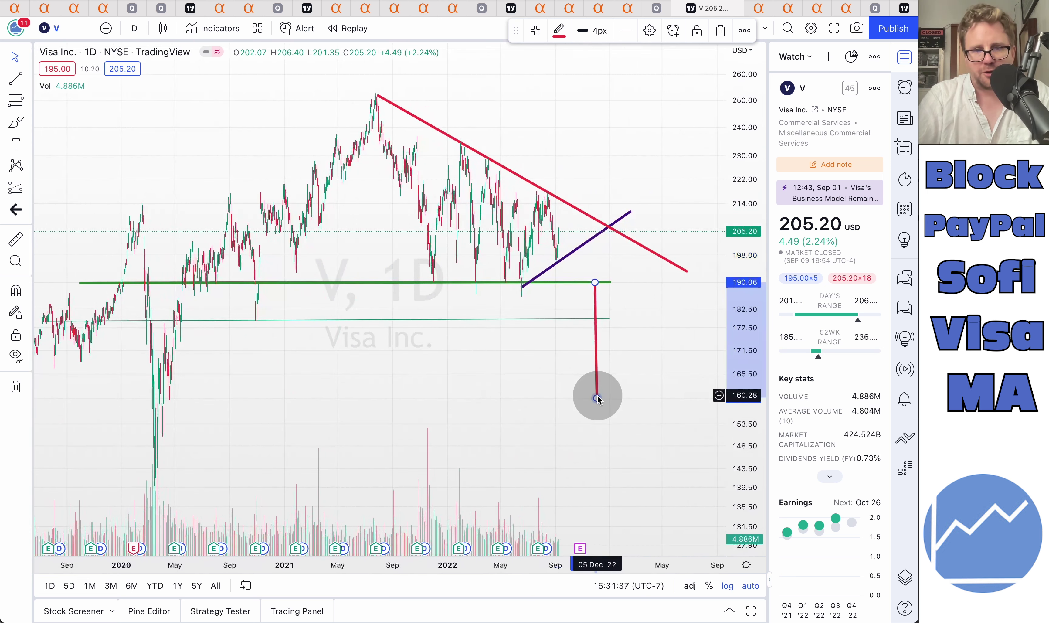
Put the short red line's lower end at about 179.87, and move the whole line onto the purple trend line, spanning about 202.79 to 214.27
{"action": "left_click_drag", "start_coordinate": [597, 398], "coordinate": [567, 290]}
{"action": "left_click_drag", "start_coordinate": [566, 287], "coordinate": [573, 322]}
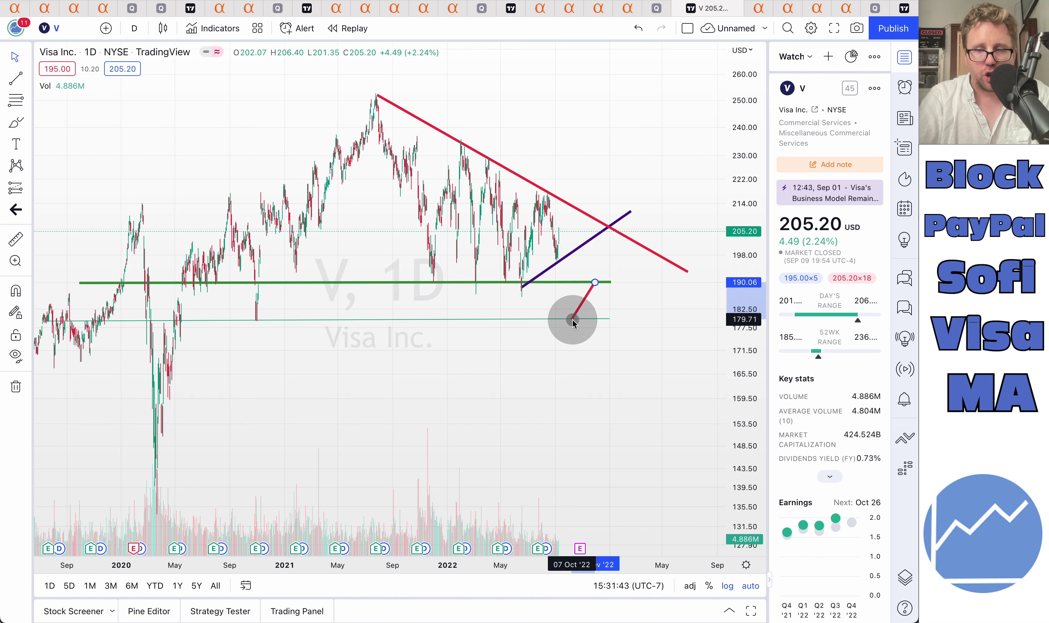
{"action": "left_click_drag", "start_coordinate": [573, 323], "coordinate": [573, 322]}
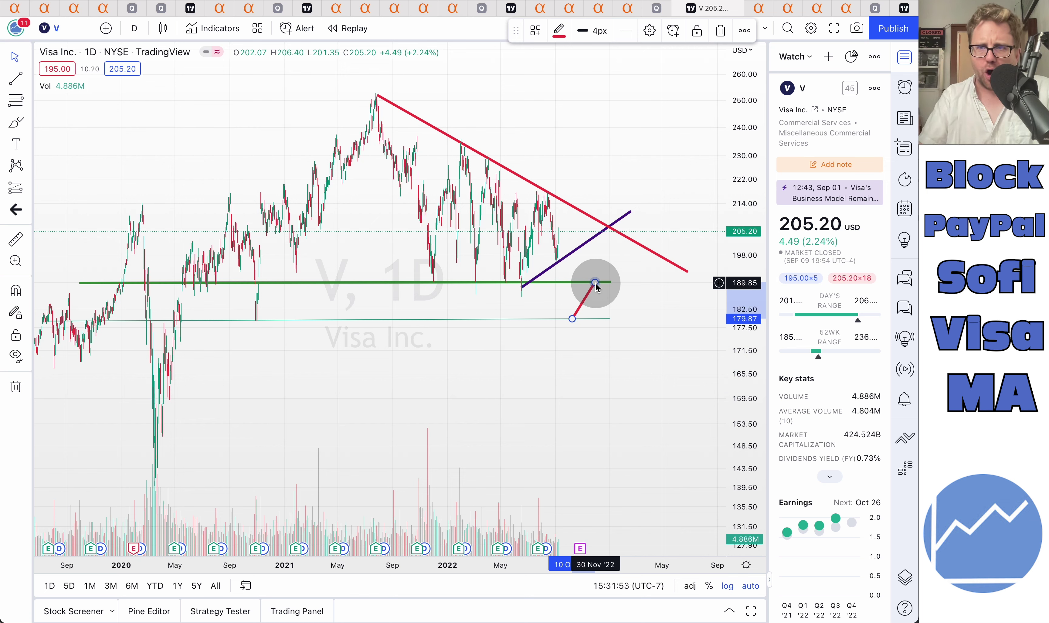
{"action": "left_click_drag", "start_coordinate": [580, 302], "coordinate": [595, 226]}
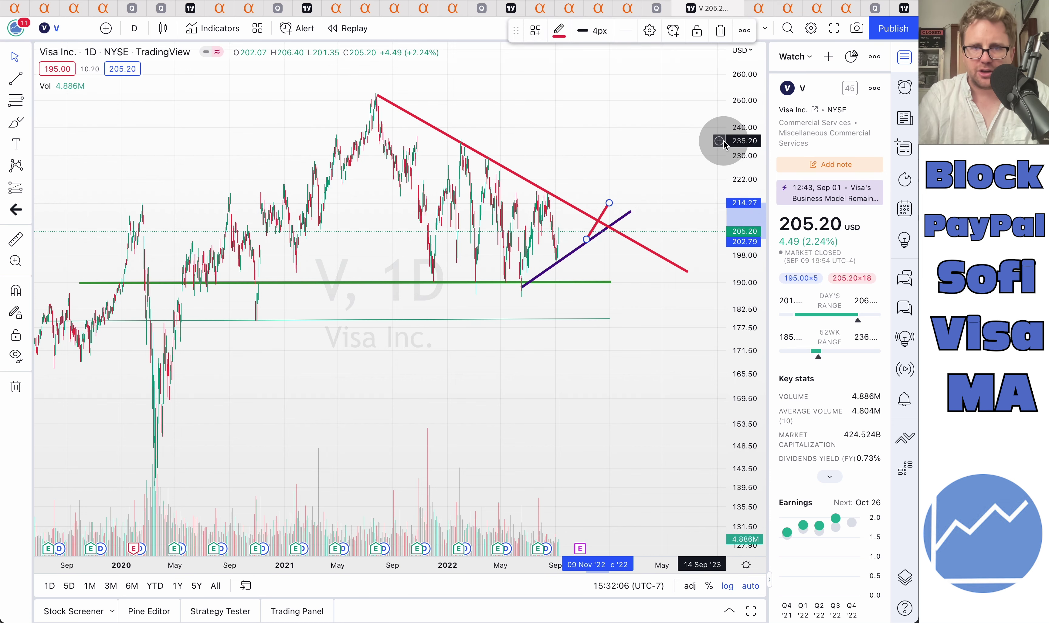
Stretch the short red line into a nearly level resistance line from about 218.73 on 1 September 2020 to 220.62 on 17 April 2023
{"action": "scroll", "coordinate": [574, 269], "scroll_direction": "down", "scroll_amount": 5}
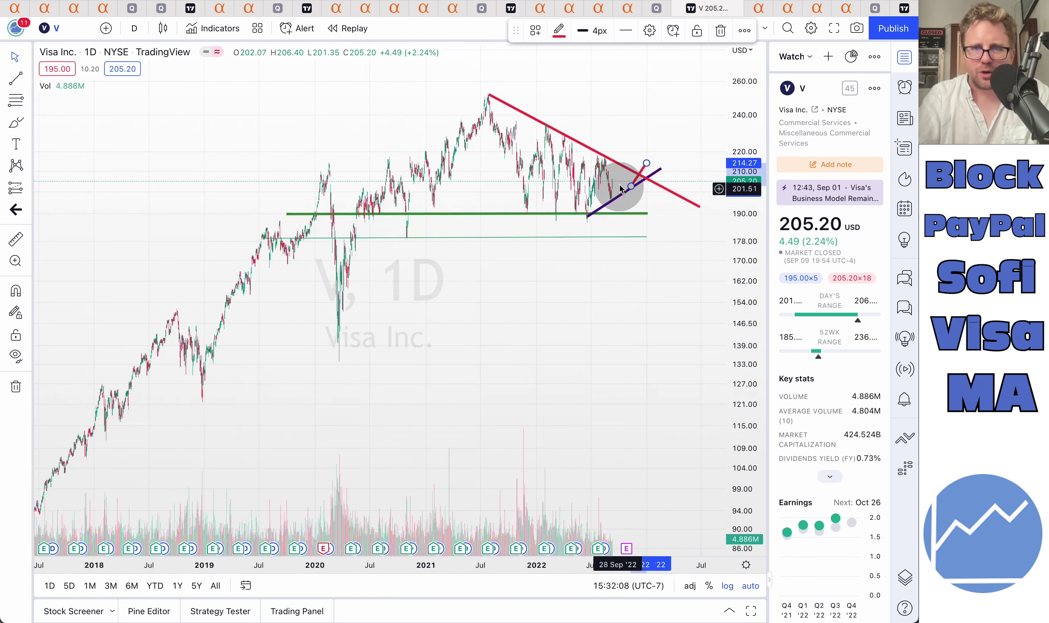
{"action": "left_click_drag", "start_coordinate": [632, 187], "coordinate": [406, 144]}
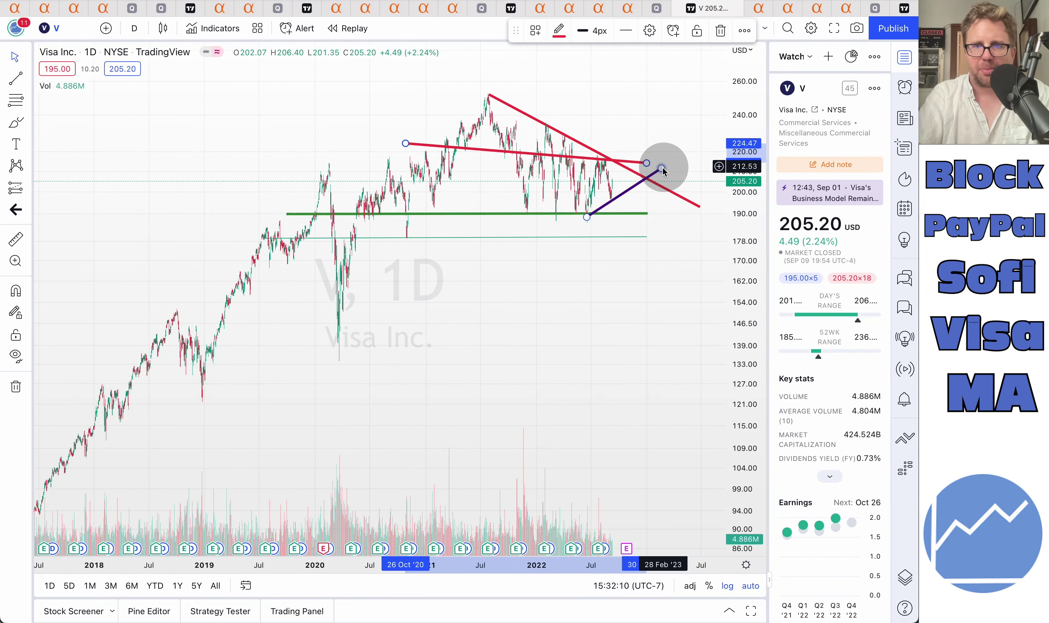
{"action": "left_click_drag", "start_coordinate": [647, 164], "coordinate": [678, 151]}
{"action": "mouse_move", "coordinate": [406, 143]}
{"action": "left_mouse_down"}
{"action": "mouse_move", "coordinate": [489, 98]}
{"action": "mouse_move", "coordinate": [405, 122]}
{"action": "mouse_move", "coordinate": [384, 141]}
{"action": "mouse_move", "coordinate": [389, 153]}
{"action": "left_mouse_up"}
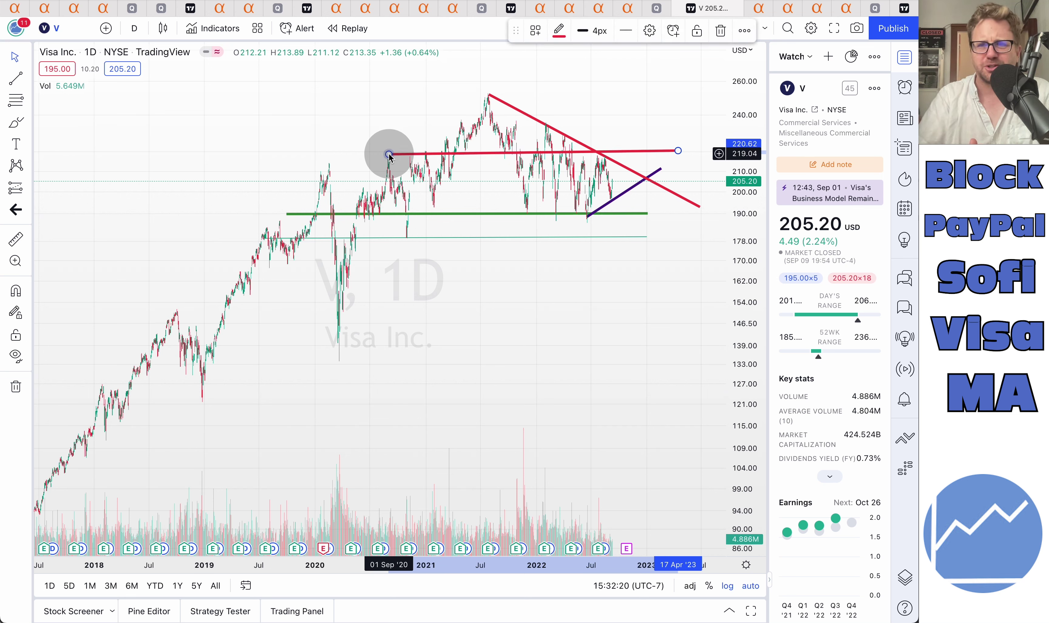
Raise the red resistance line's later end to about 235.07 at 29 June 2023, and select the thick green support line
{"action": "scroll", "coordinate": [389, 155], "scroll_direction": "down", "scroll_amount": 3}
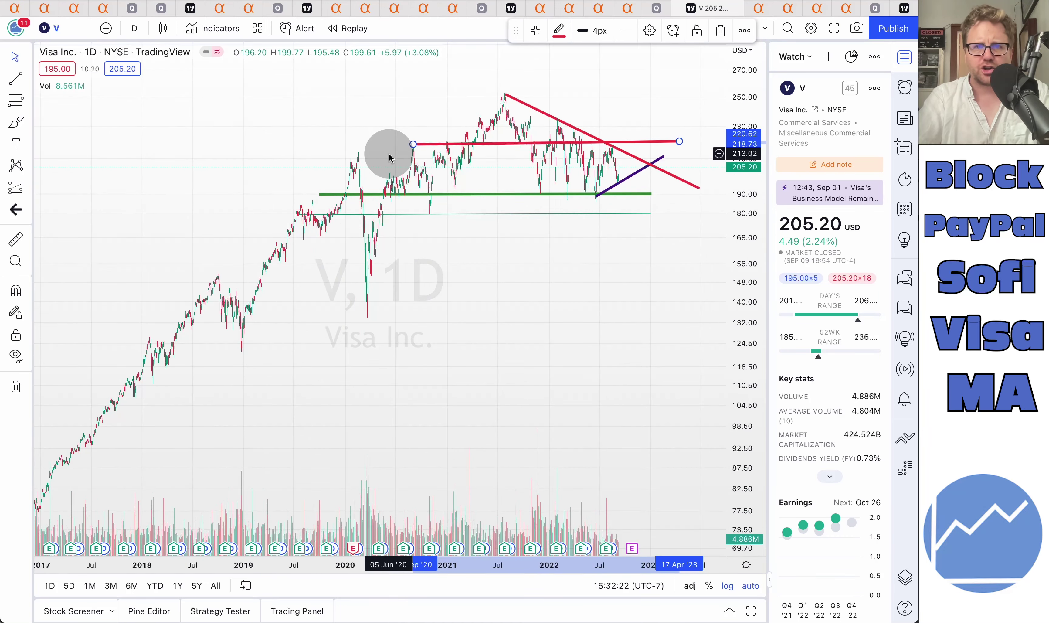
{"action": "left_click_drag", "start_coordinate": [670, 141], "coordinate": [672, 143]}
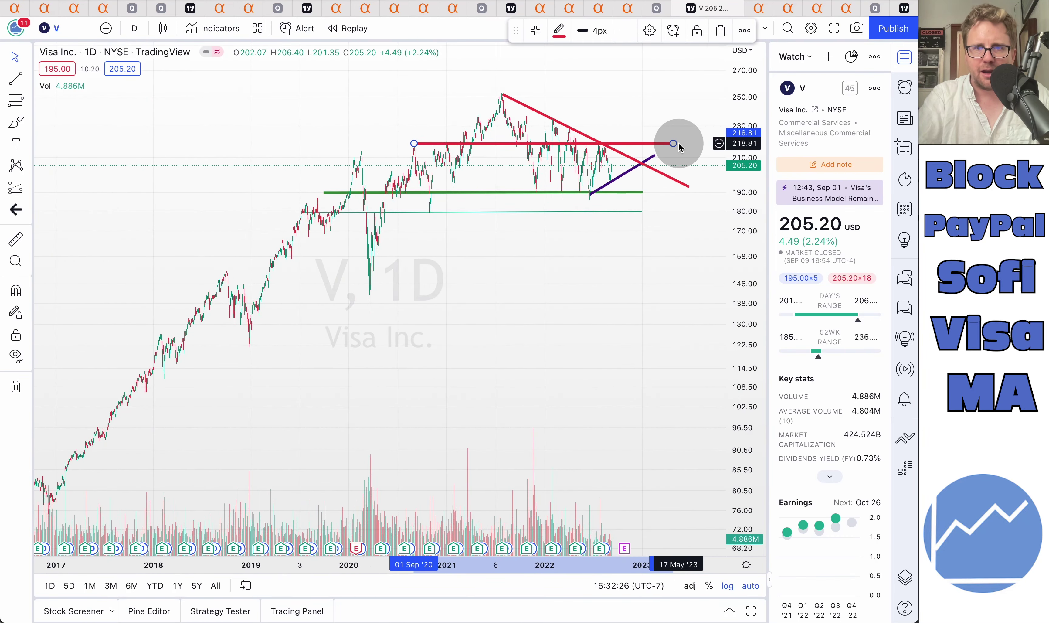
{"action": "left_click_drag", "start_coordinate": [673, 143], "coordinate": [691, 120]}
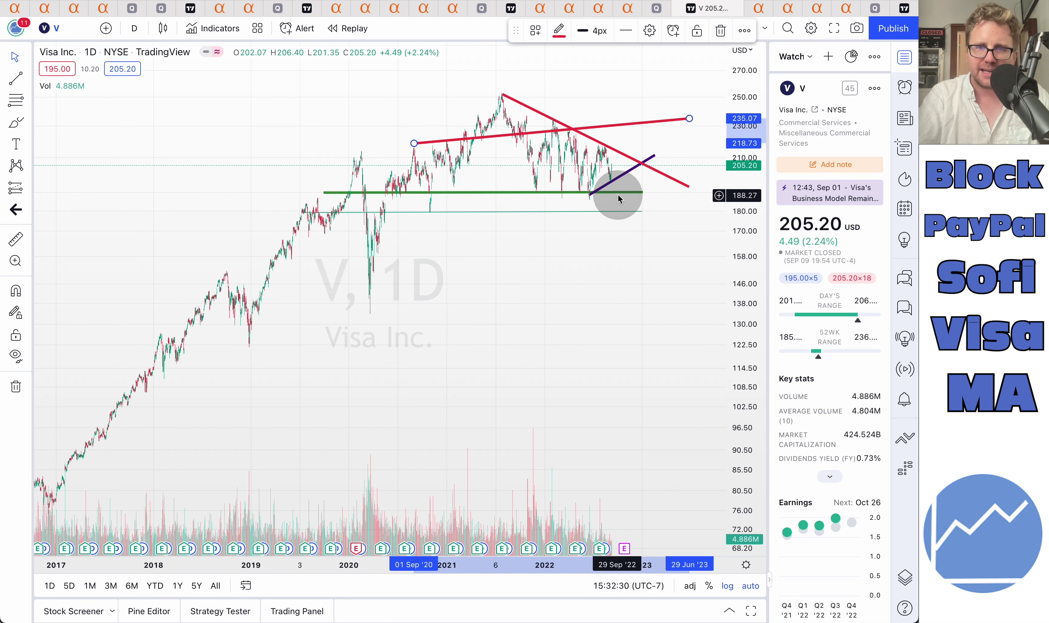
{"action": "left_click", "coordinate": [629, 197]}
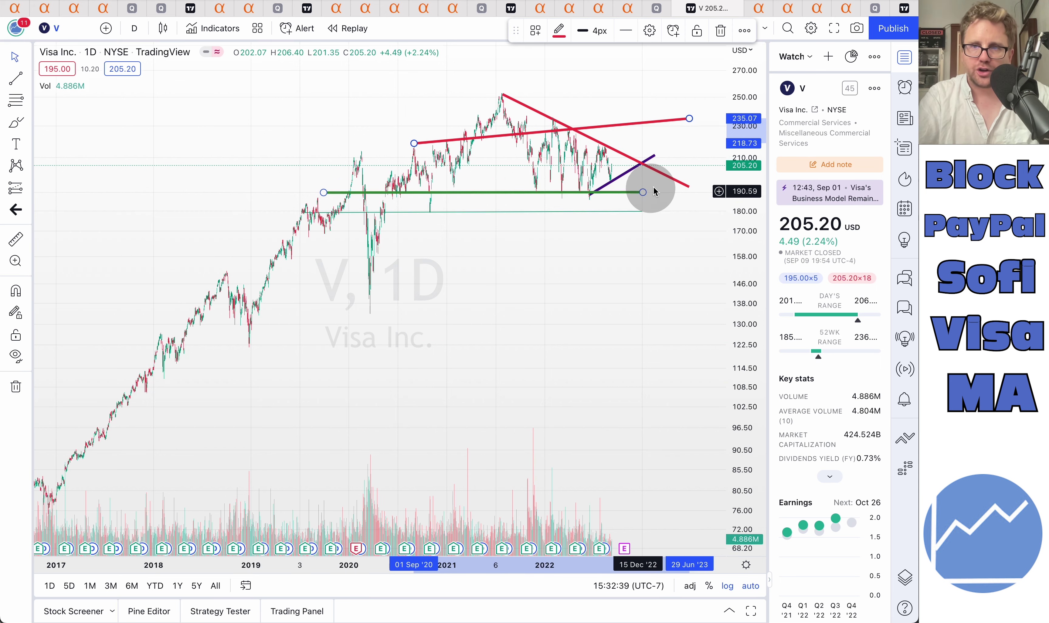
Switch to Mastercard's summary page on Seeking Alpha, show its year-to-date price chart and highlight the forward dividend yield
{"action": "left_click", "coordinate": [760, 9]}
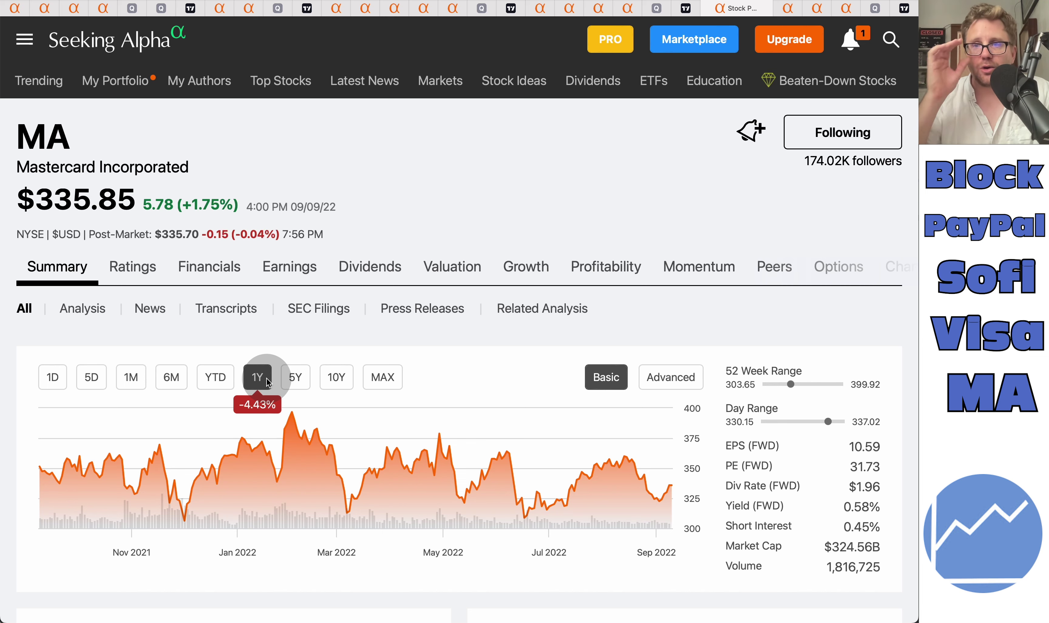
{"action": "left_click", "coordinate": [216, 377]}
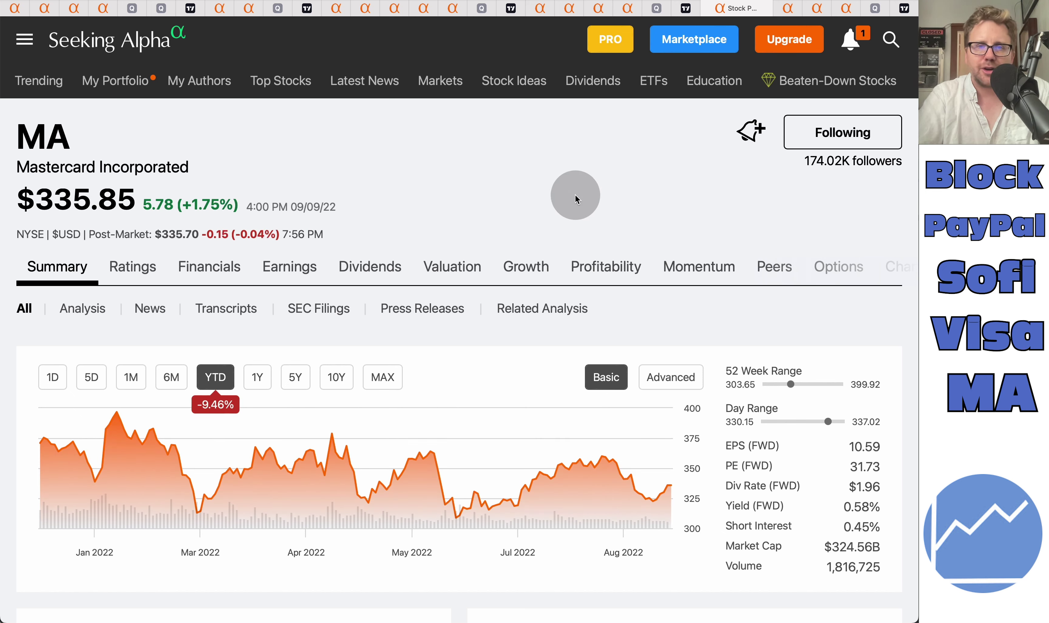
{"action": "left_click_drag", "start_coordinate": [882, 508], "coordinate": [845, 510]}
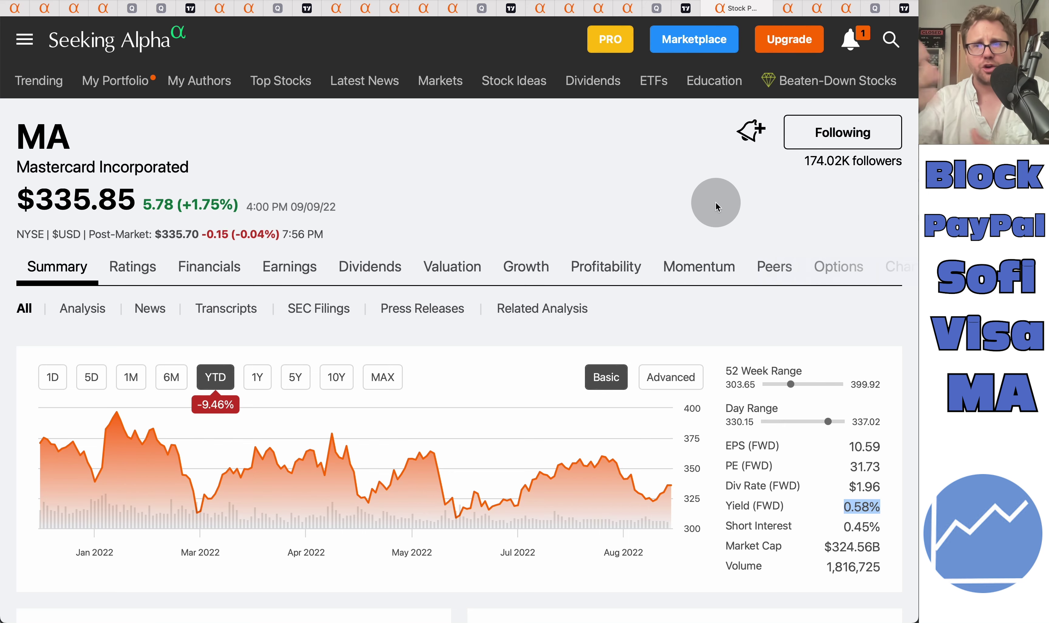
Open the article on June's credit card data and highlight "cracks start to emerge" in its headline
{"action": "left_click", "coordinate": [788, 9]}
{"action": "scroll", "coordinate": [609, 249], "scroll_direction": "down", "scroll_amount": 1}
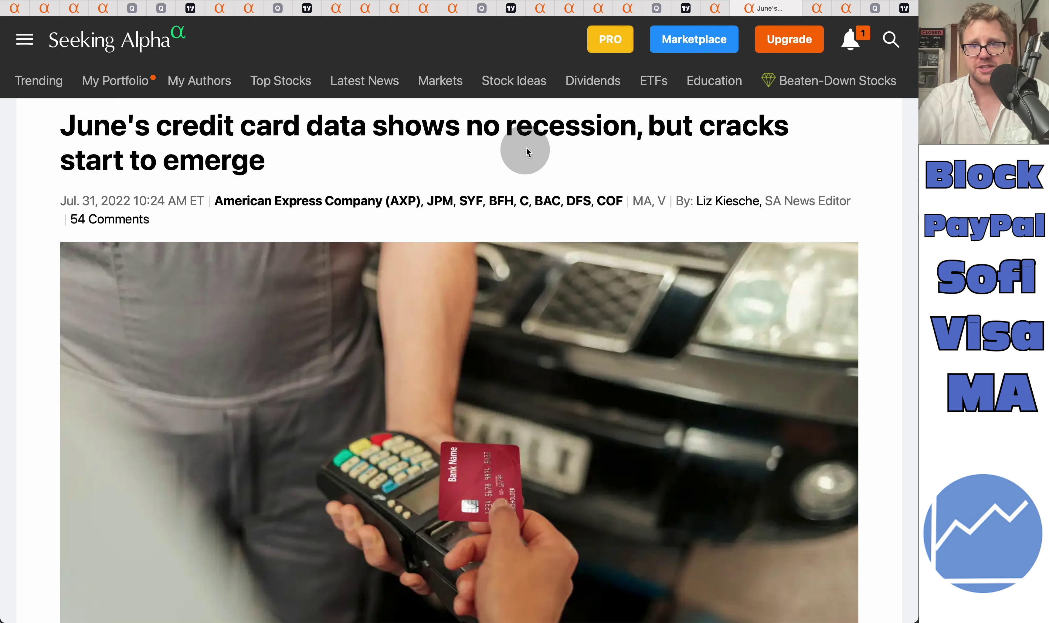
{"action": "left_click_drag", "start_coordinate": [649, 127], "coordinate": [706, 170]}
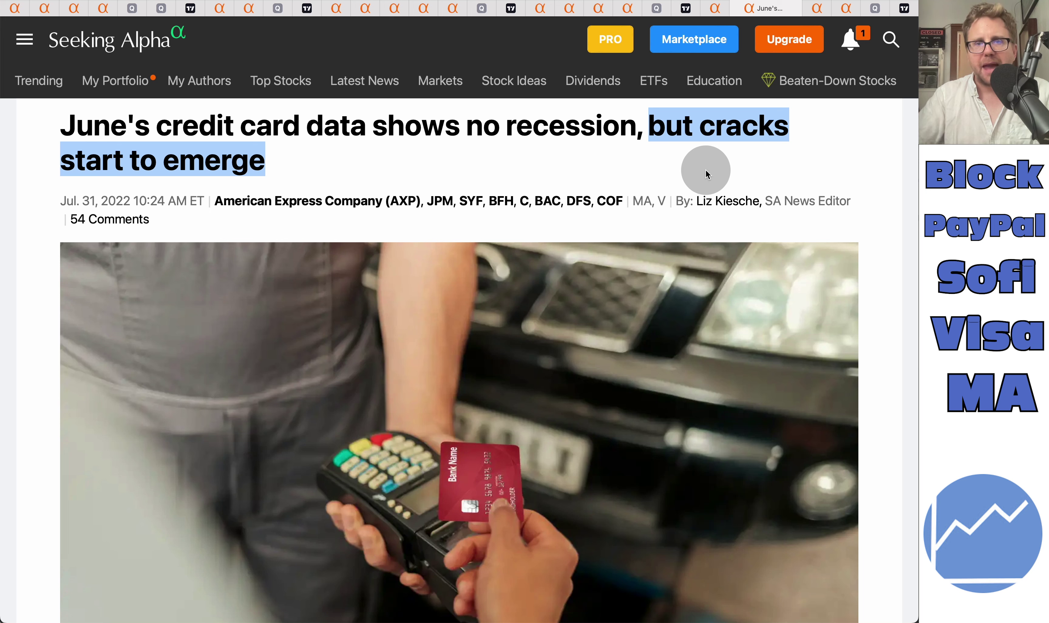
{"action": "left_click_drag", "start_coordinate": [699, 128], "coordinate": [801, 165]}
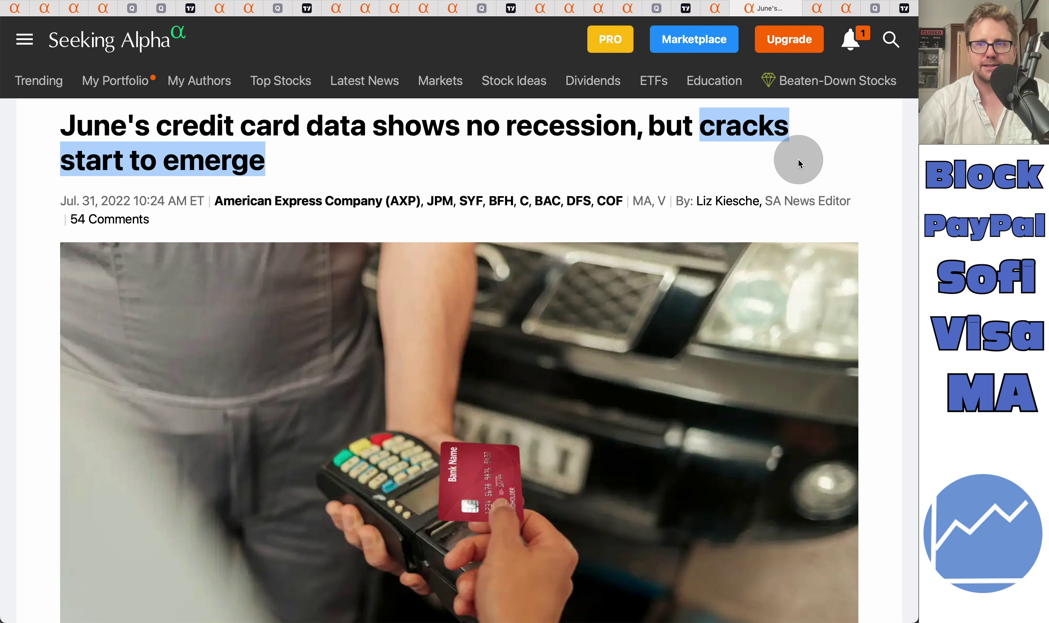
Review Mastercard's quarterly consensus revenue estimates through FQ4 2024 and its five-year Price / Sales (TTM) chart
{"action": "key", "text": "ctrl+Tab"}
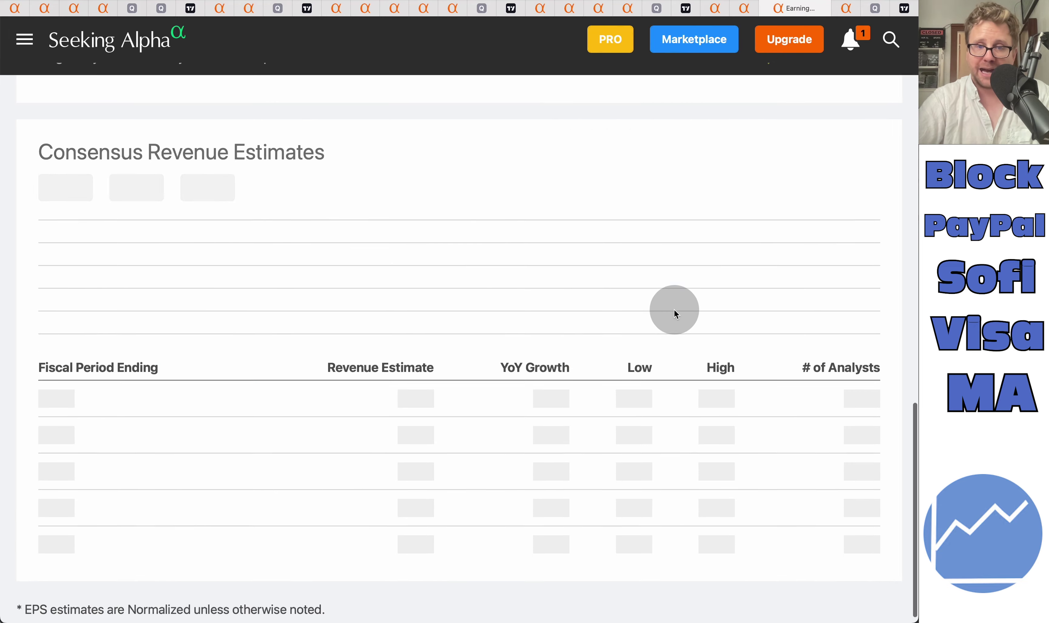
{"action": "scroll", "coordinate": [674, 310], "scroll_direction": "down", "scroll_amount": 5}
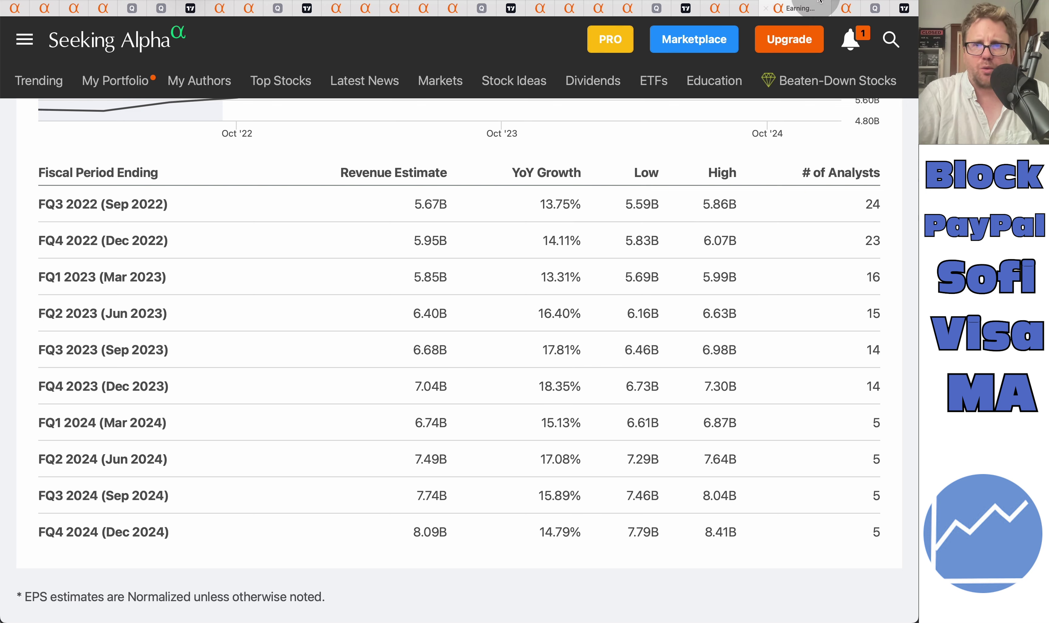
{"action": "left_click", "coordinate": [851, 9]}
{"action": "scroll", "coordinate": [661, 251], "scroll_direction": "down", "scroll_amount": 3}
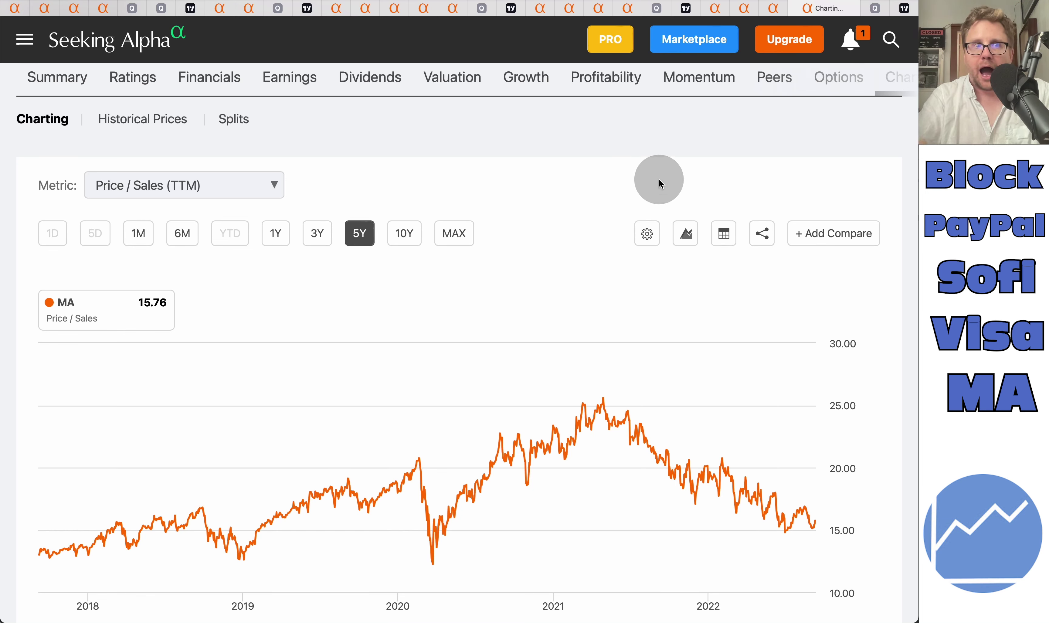
{"action": "scroll", "coordinate": [661, 184], "scroll_direction": "up", "scroll_amount": 5}
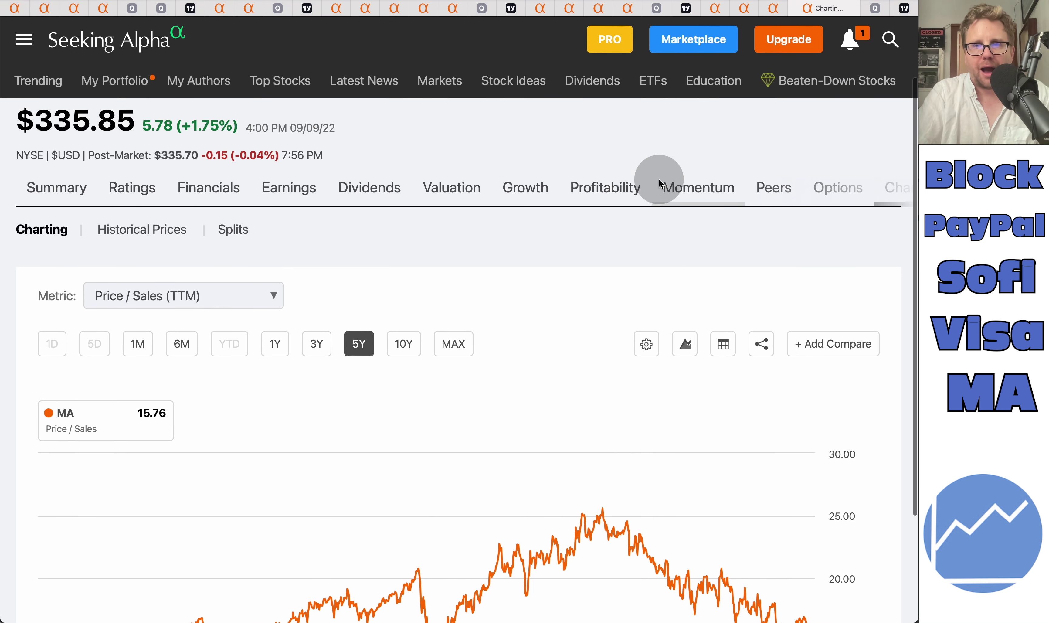
{"action": "scroll", "coordinate": [661, 184], "scroll_direction": "up", "scroll_amount": 1}
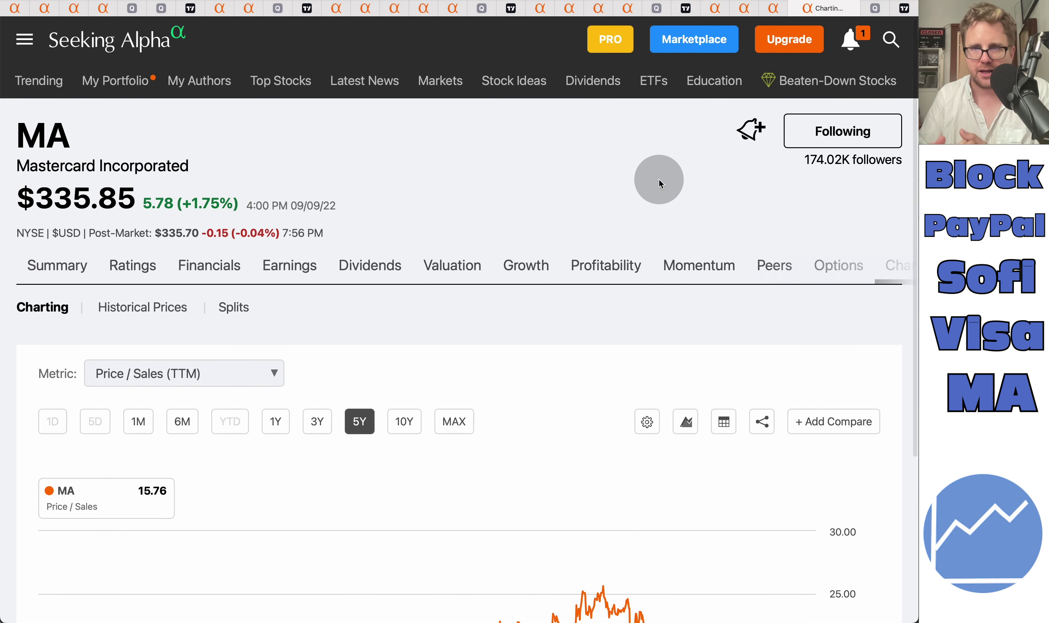